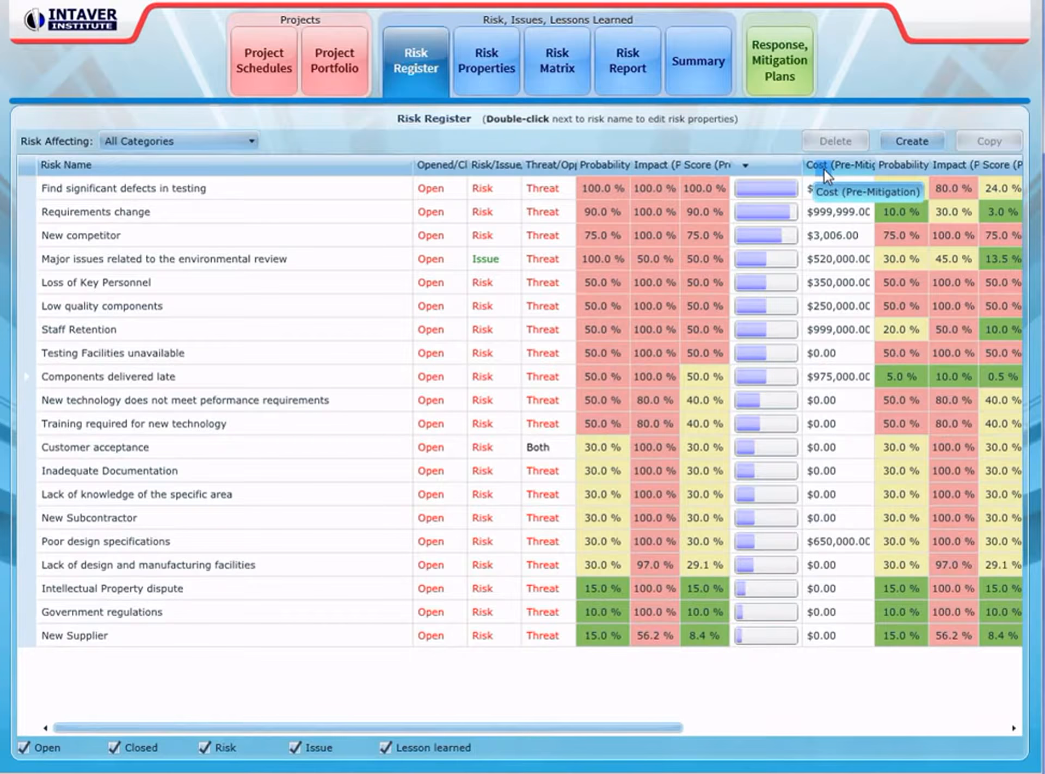
# - Review the risk properties of "Components delivered late": general properties, probabilities and outcomes, mitigation waterfall with its available plans, risk reviews and custom properties
pyautogui.click(484, 69)
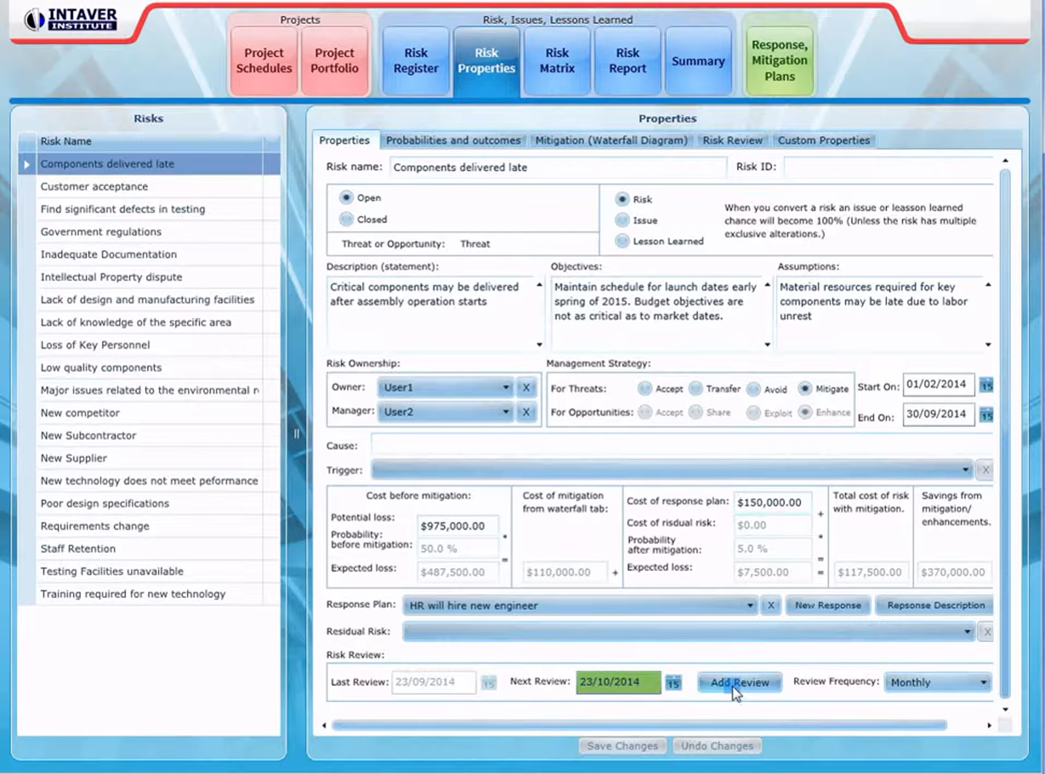
pyautogui.click(441, 143)
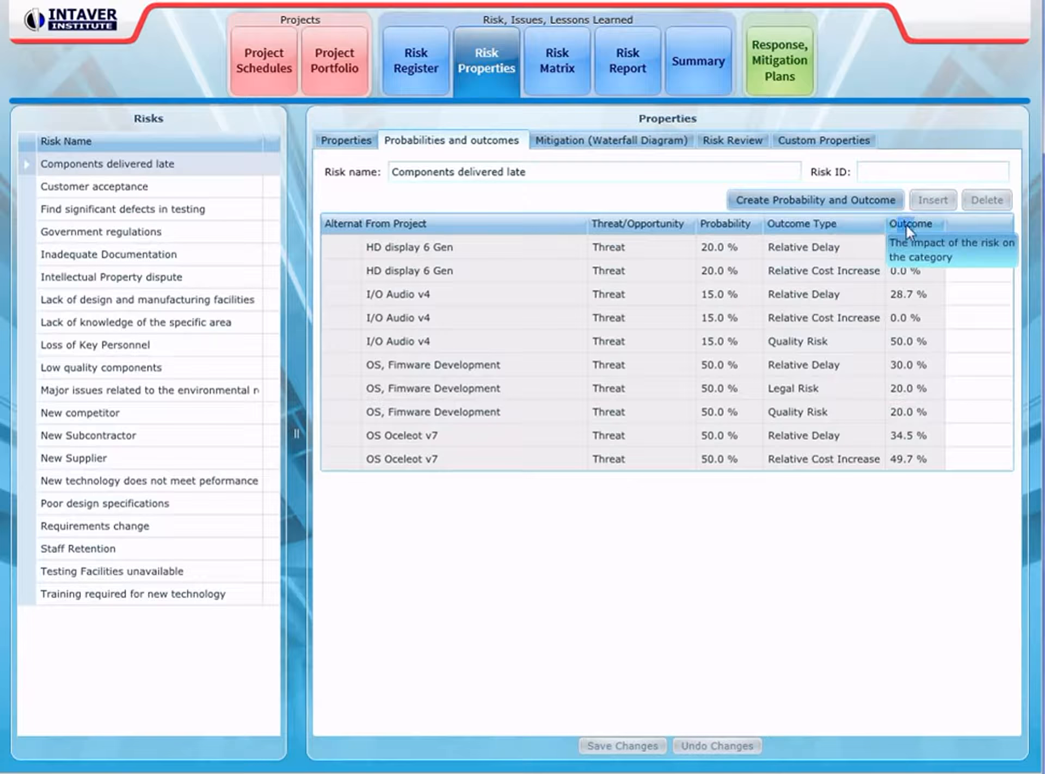
pyautogui.click(586, 144)
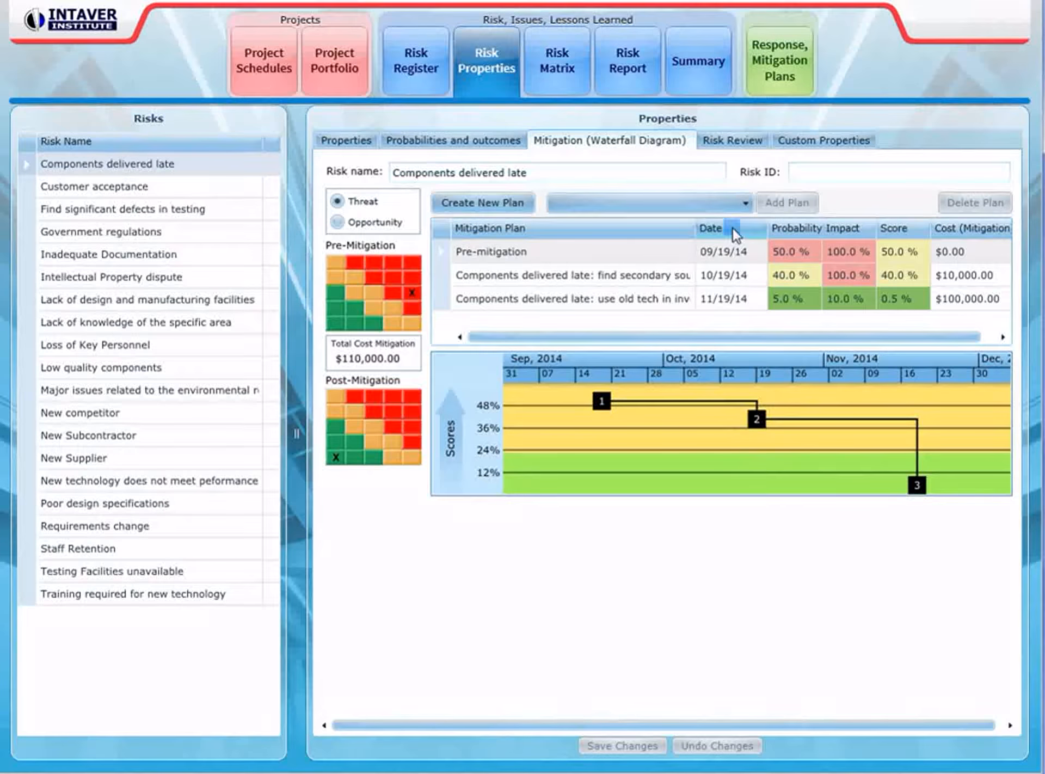
pyautogui.click(739, 209)
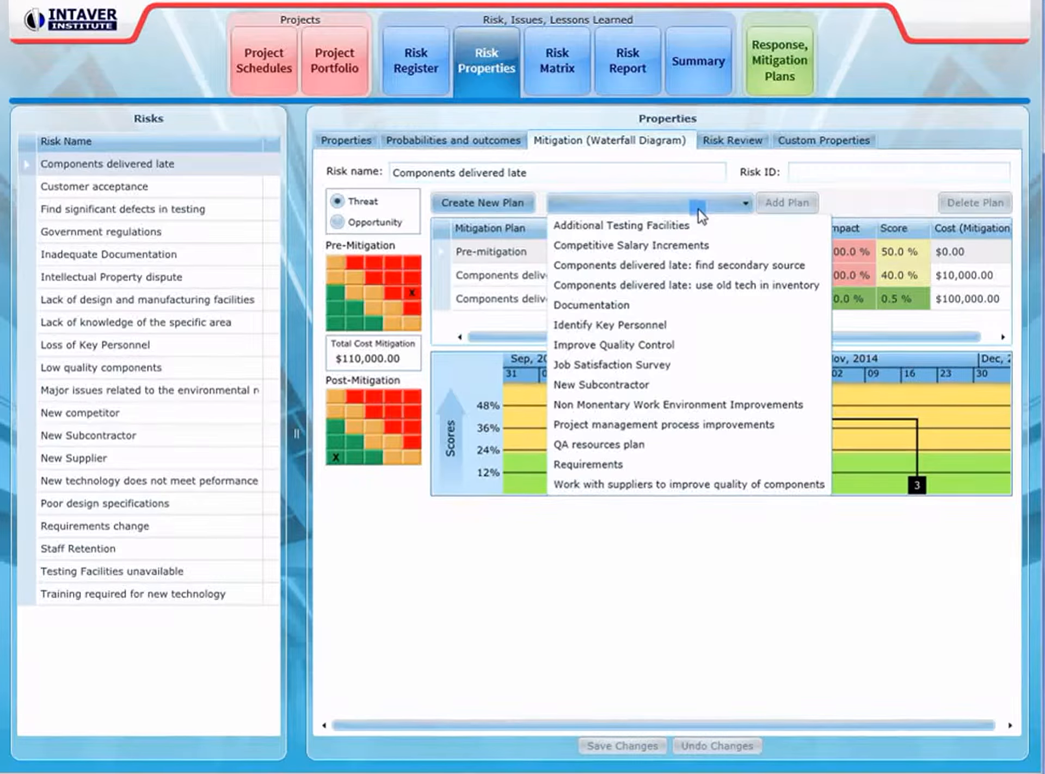
pyautogui.click(671, 209)
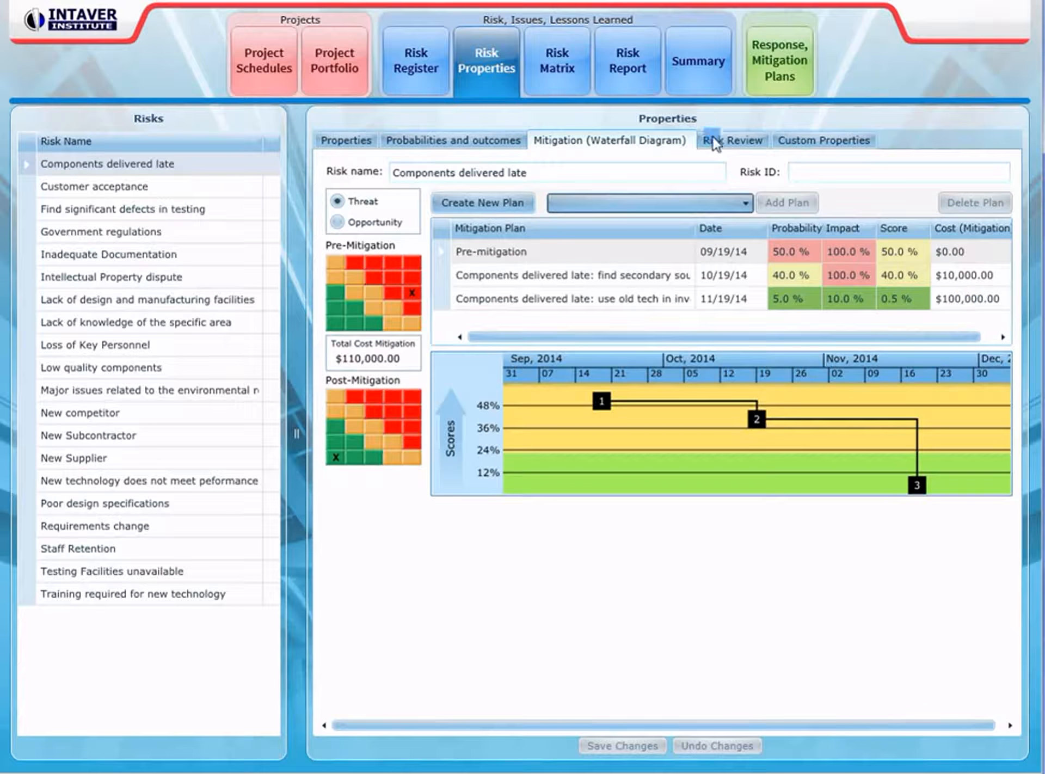
pyautogui.click(719, 150)
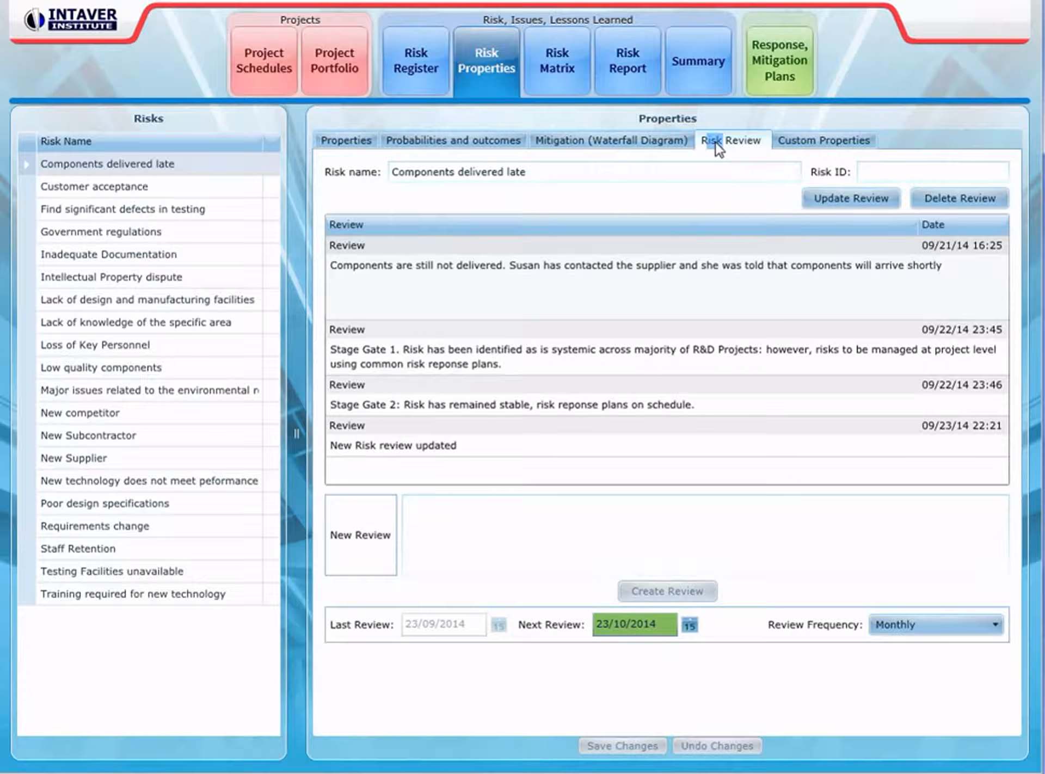
pyautogui.click(792, 146)
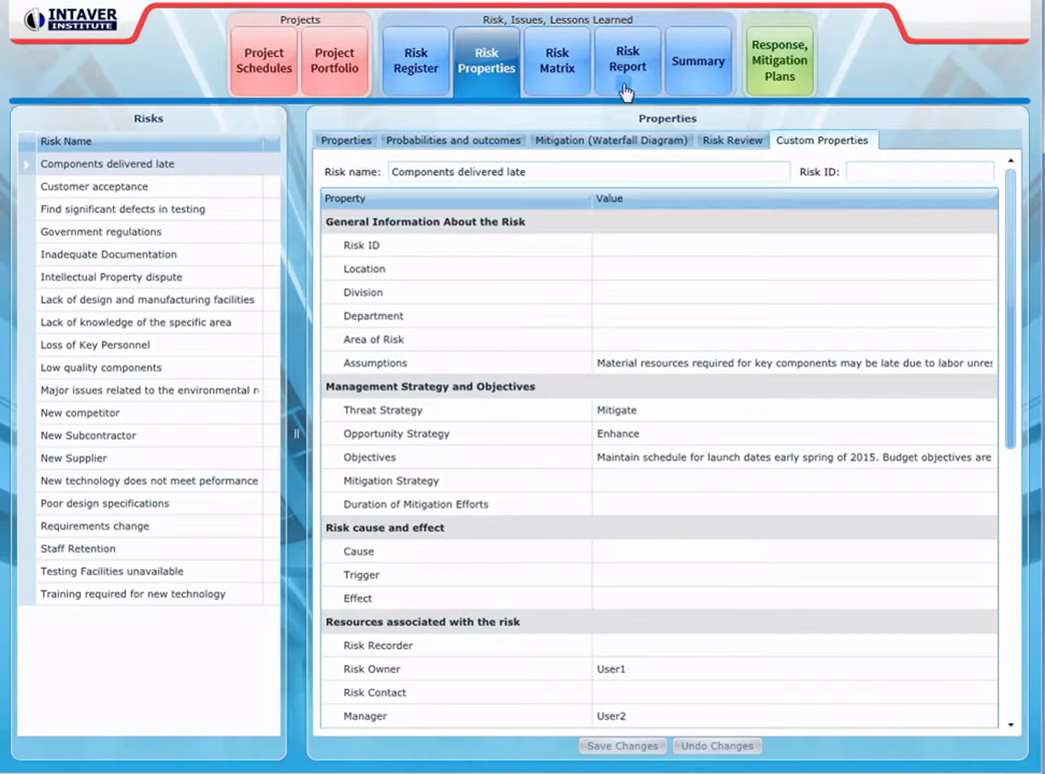
# - Examine the risk matrix, the report for "Components delivered late", the risk summary, and the mitigation and response plans
pyautogui.click(563, 70)
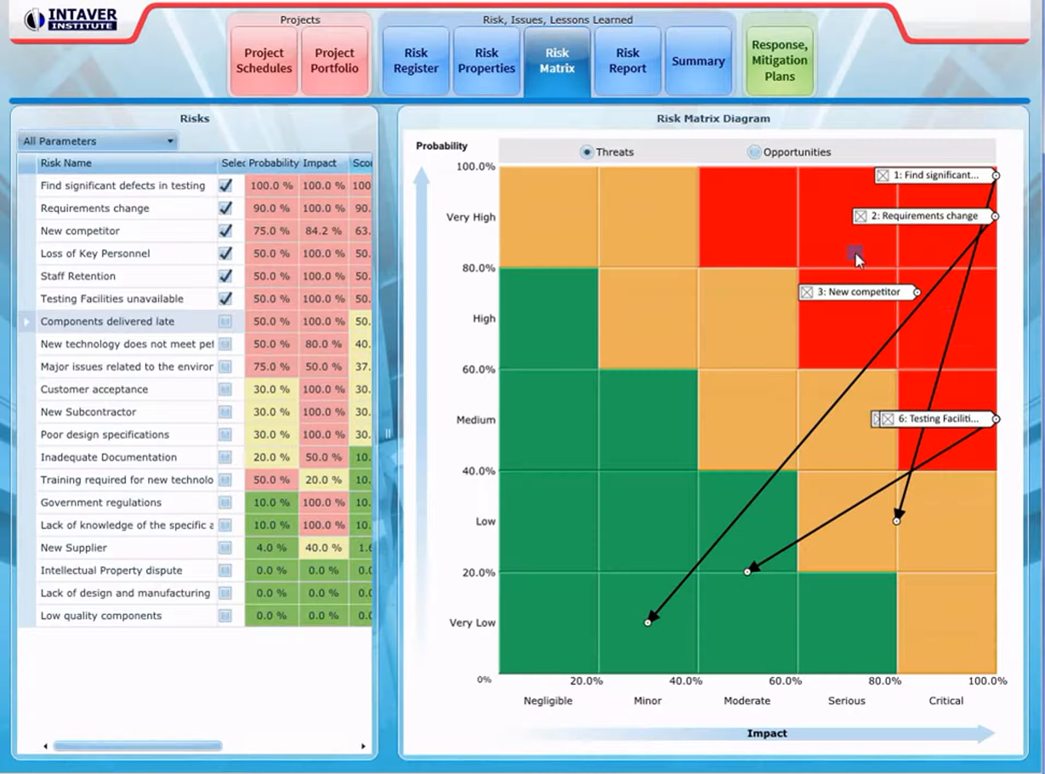
pyautogui.click(643, 75)
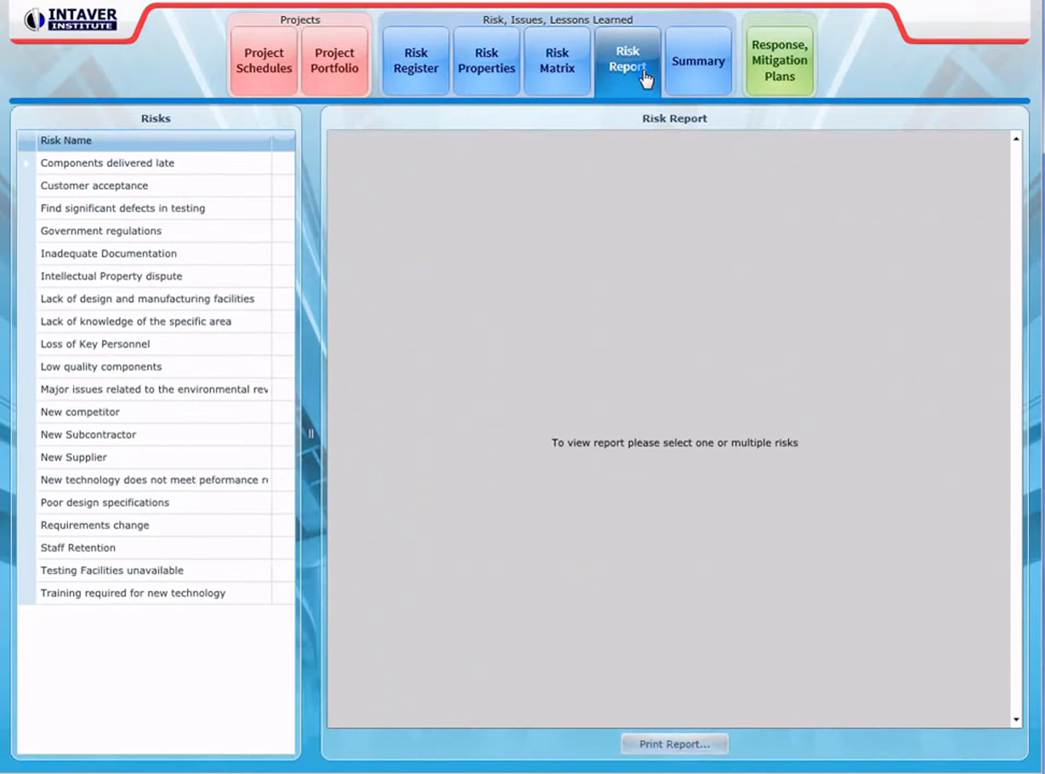
pyautogui.click(28, 174)
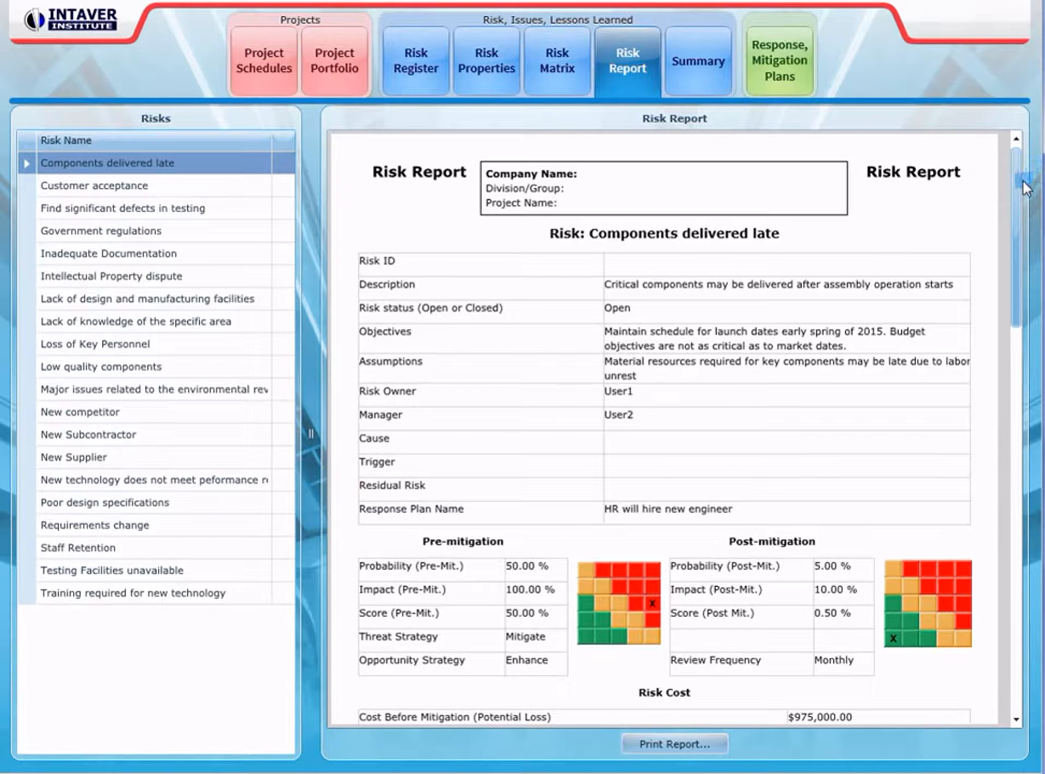
pyautogui.moveTo(1016, 202)
pyautogui.mouseDown()
pyautogui.moveTo(1037, 258)
pyautogui.moveTo(1031, 194)
pyautogui.moveTo(1034, 457)
pyautogui.moveTo(1030, 194)
pyautogui.mouseUp()
pyautogui.click(704, 70)
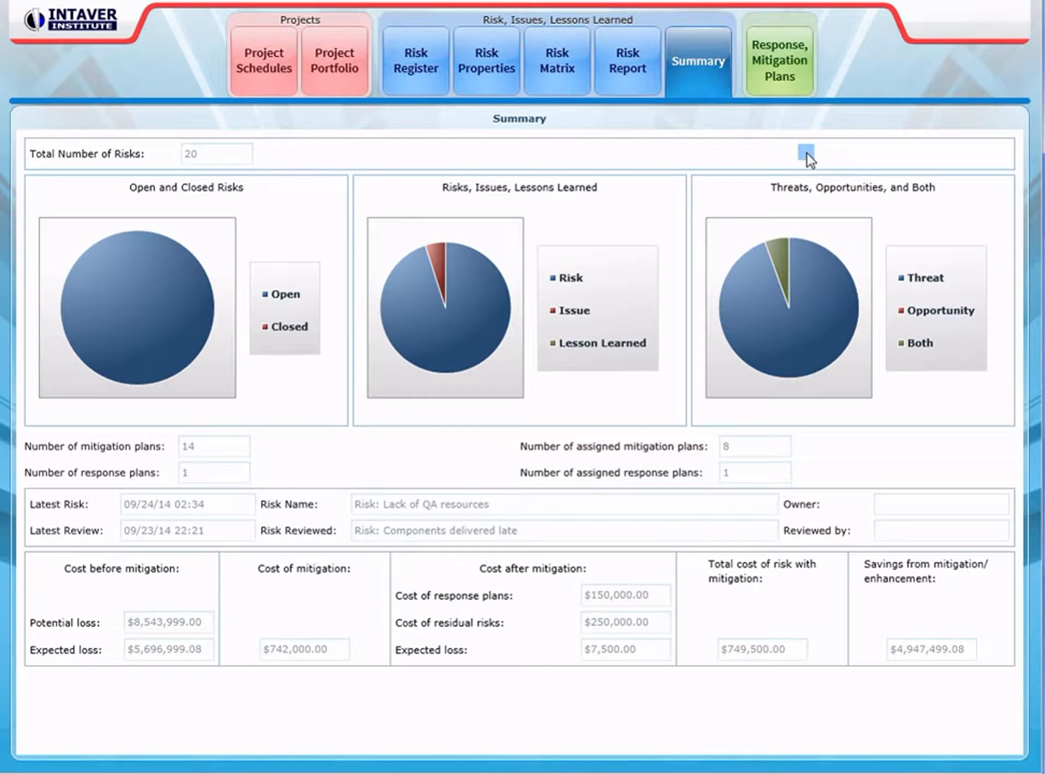
pyautogui.click(784, 76)
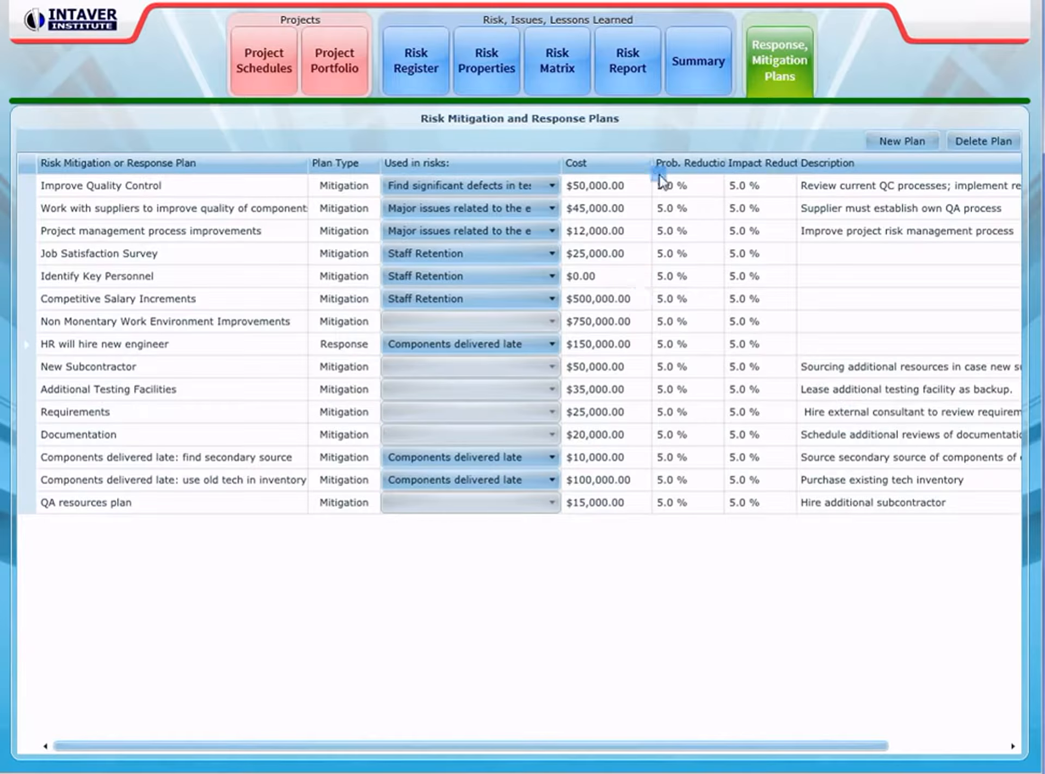
# - Create a new risk named "QA resources" in the risk register
pyautogui.click(412, 60)
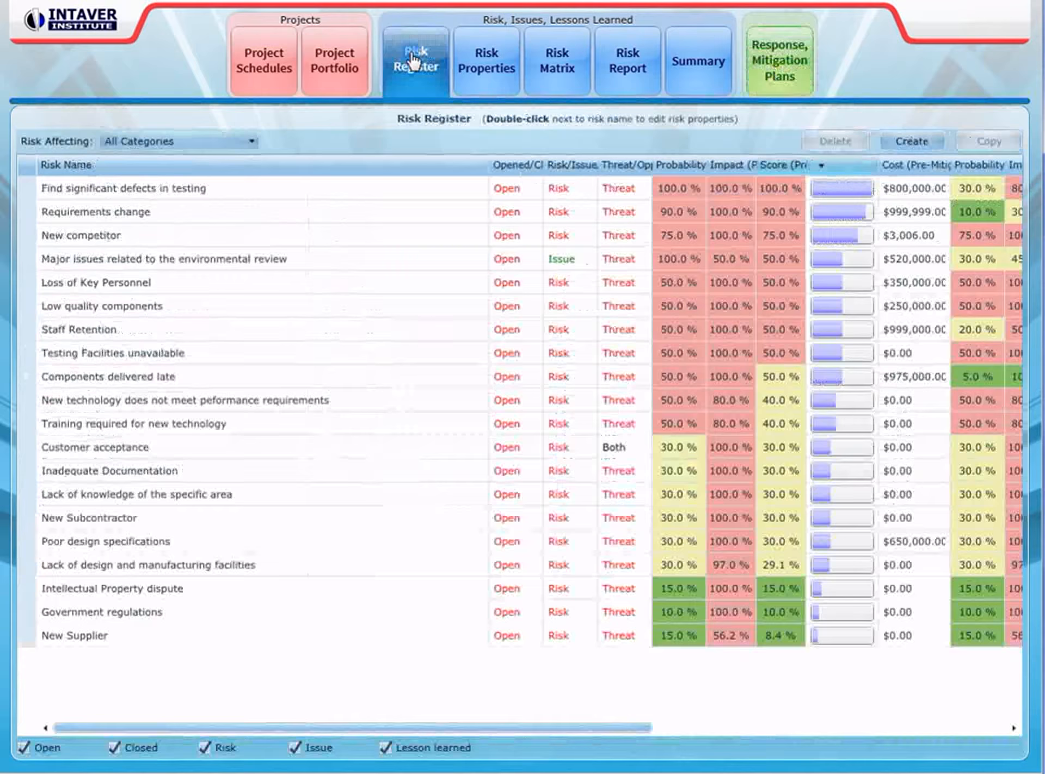
pyautogui.click(908, 148)
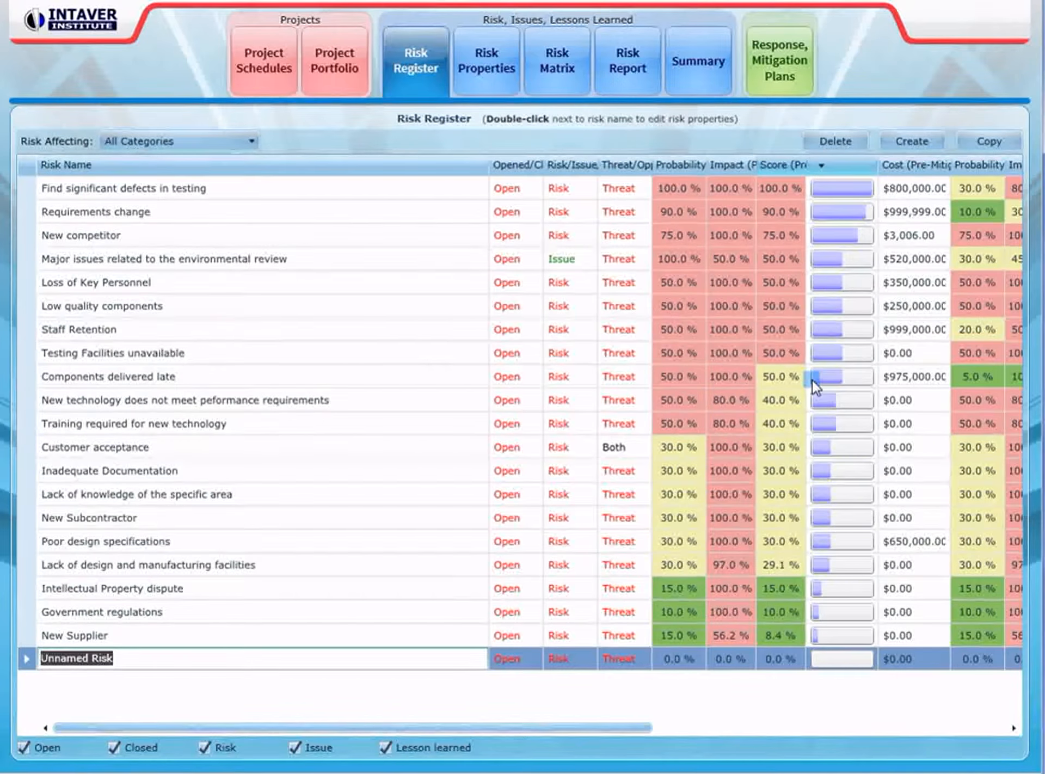
pyautogui.write('QA')
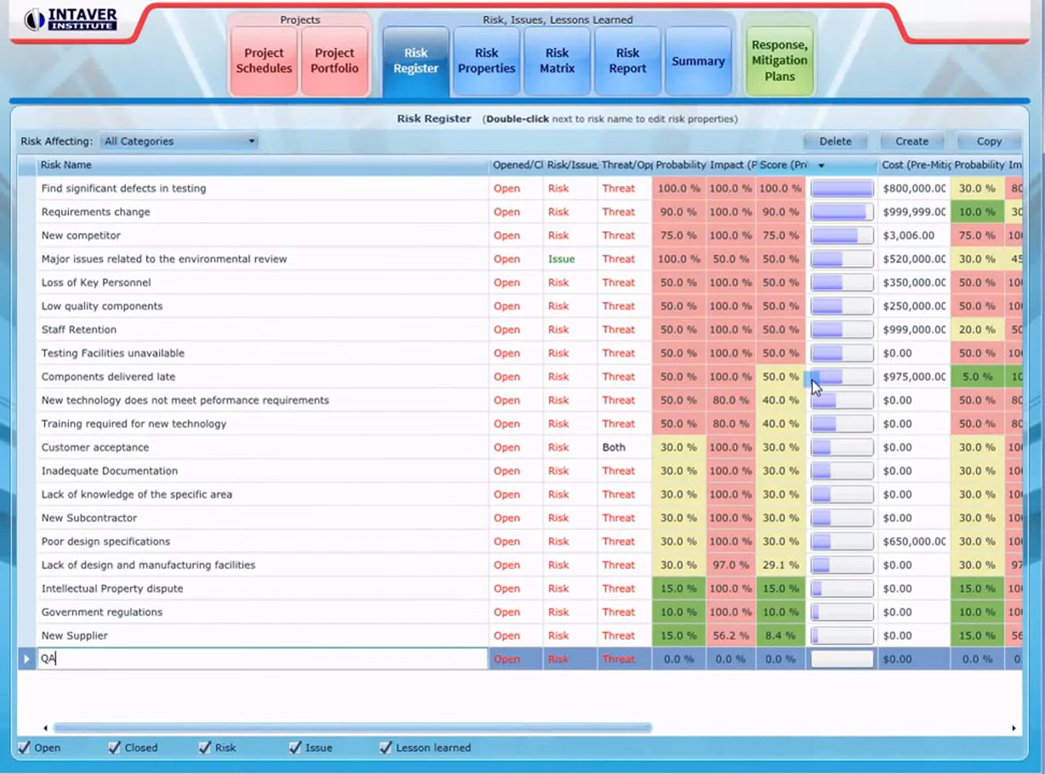
pyautogui.write(' resources')
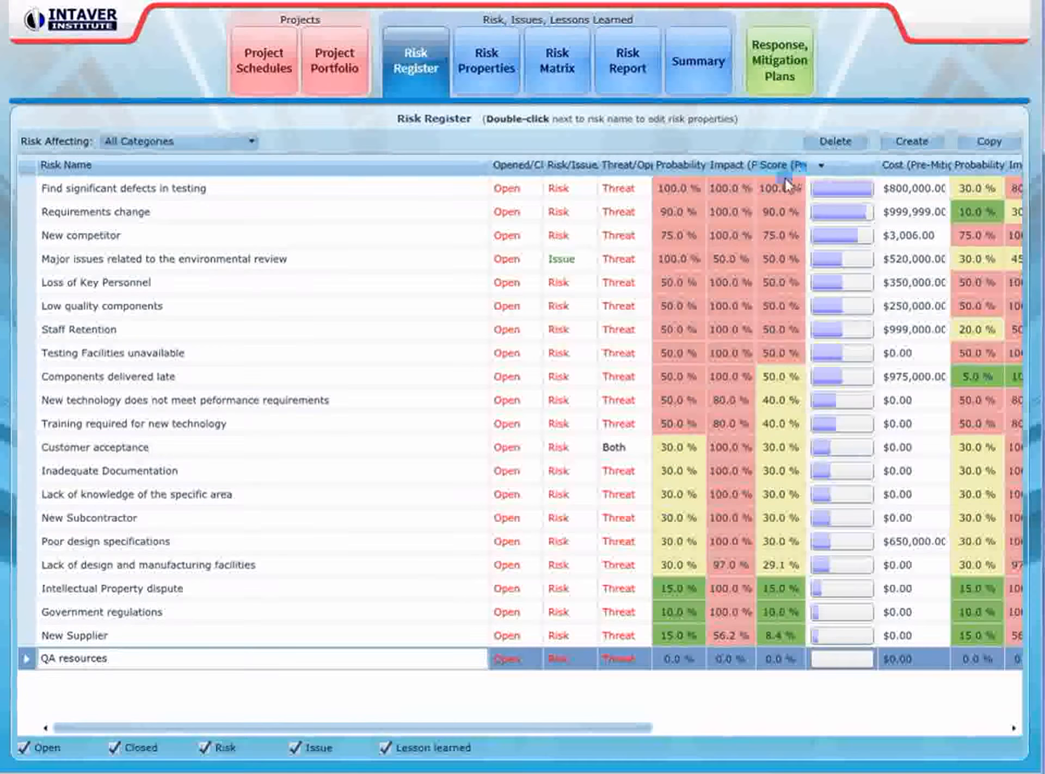
pyautogui.click(28, 636)
pyautogui.click(33, 661)
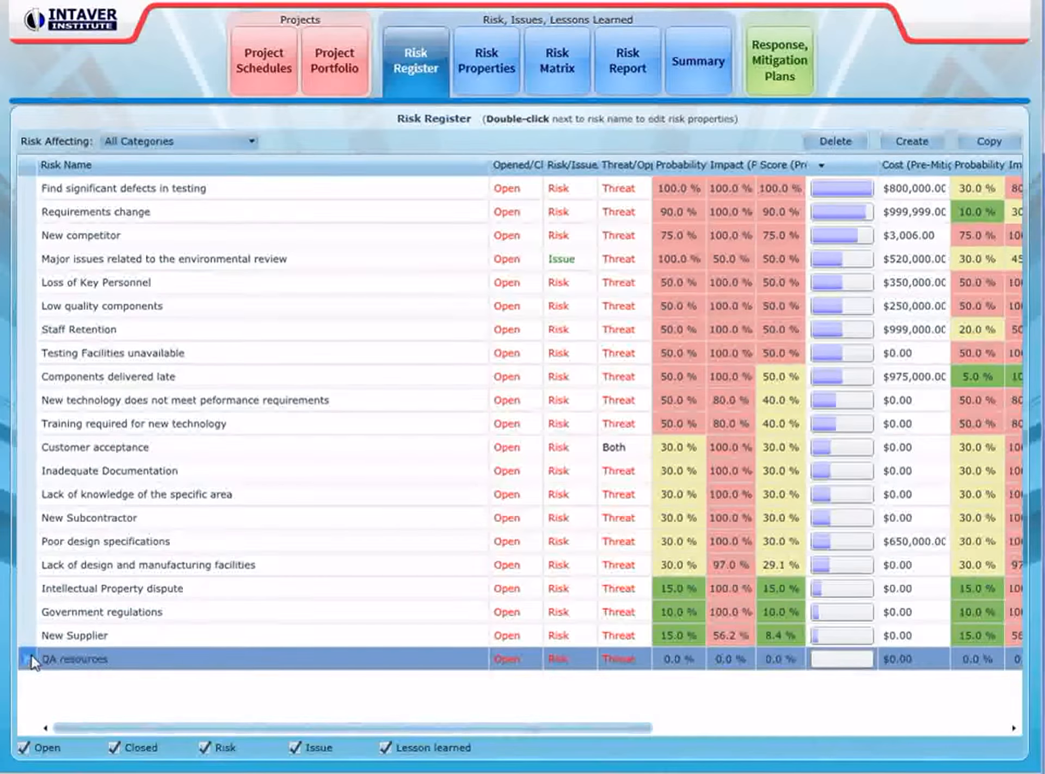
# - Open the QA resources risk's properties and enter "If then statement" as its description
pyautogui.doubleClick(34, 655)
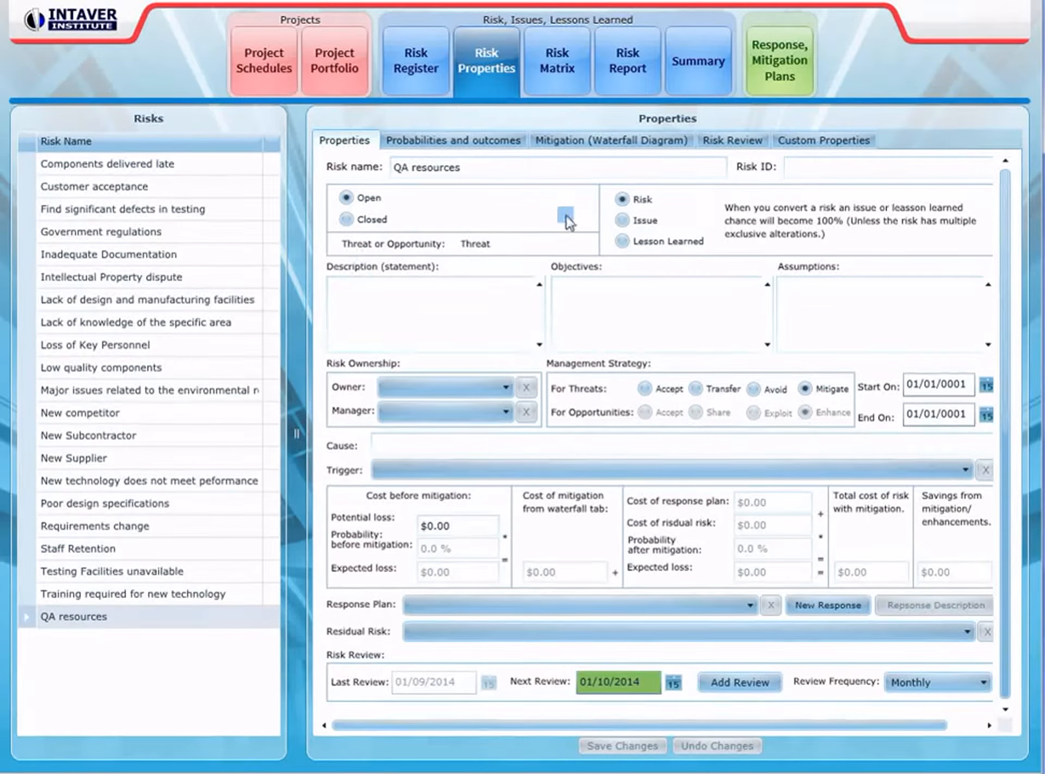
pyautogui.click(442, 301)
pyautogui.write('If then statement')
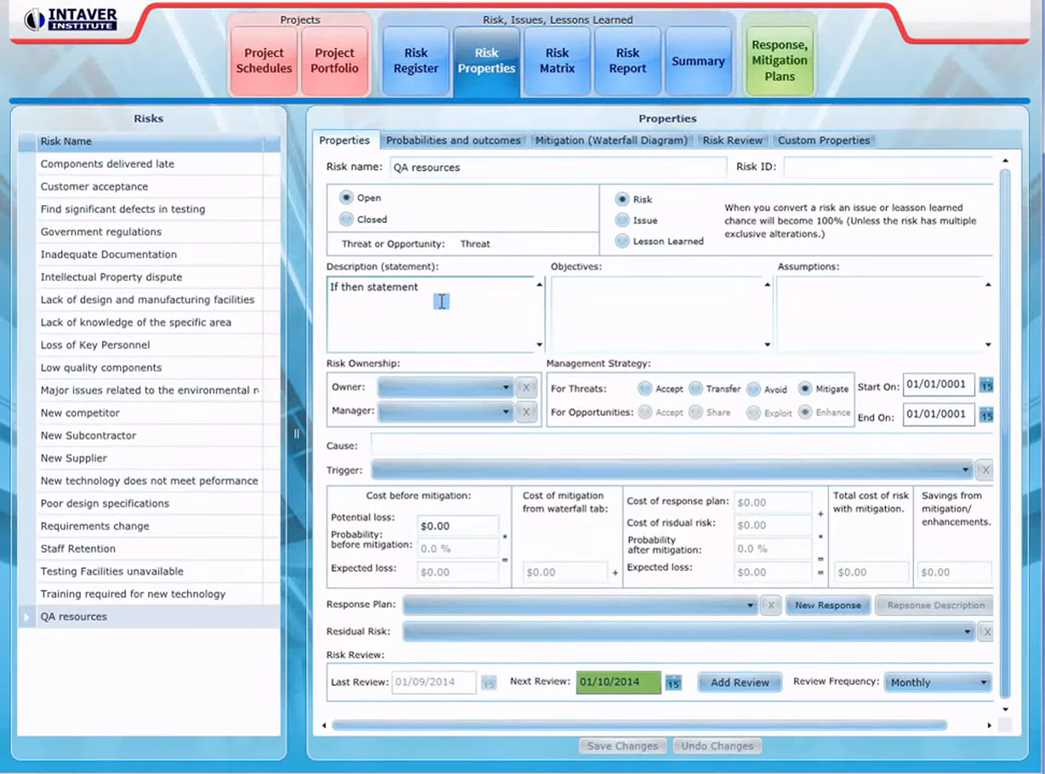
# - Assign User1 as owner and User2 as manager of the QA resources risk, and set its potential loss to 150000
pyautogui.click(500, 387)
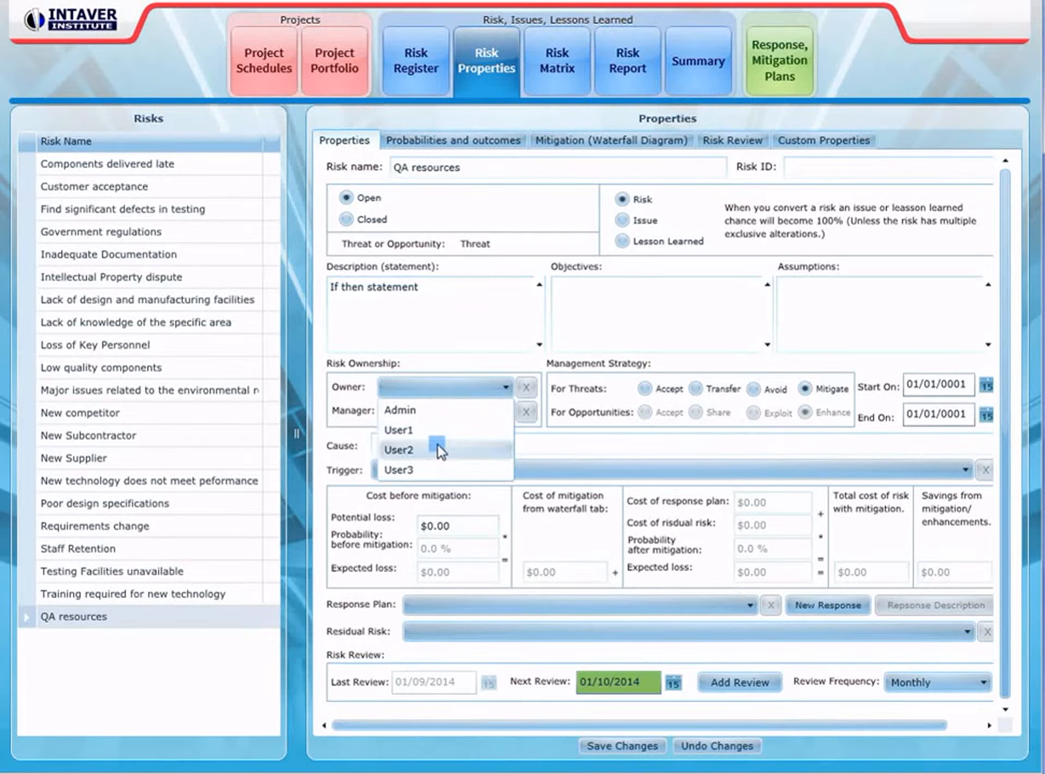
pyautogui.click(440, 430)
pyautogui.click(498, 412)
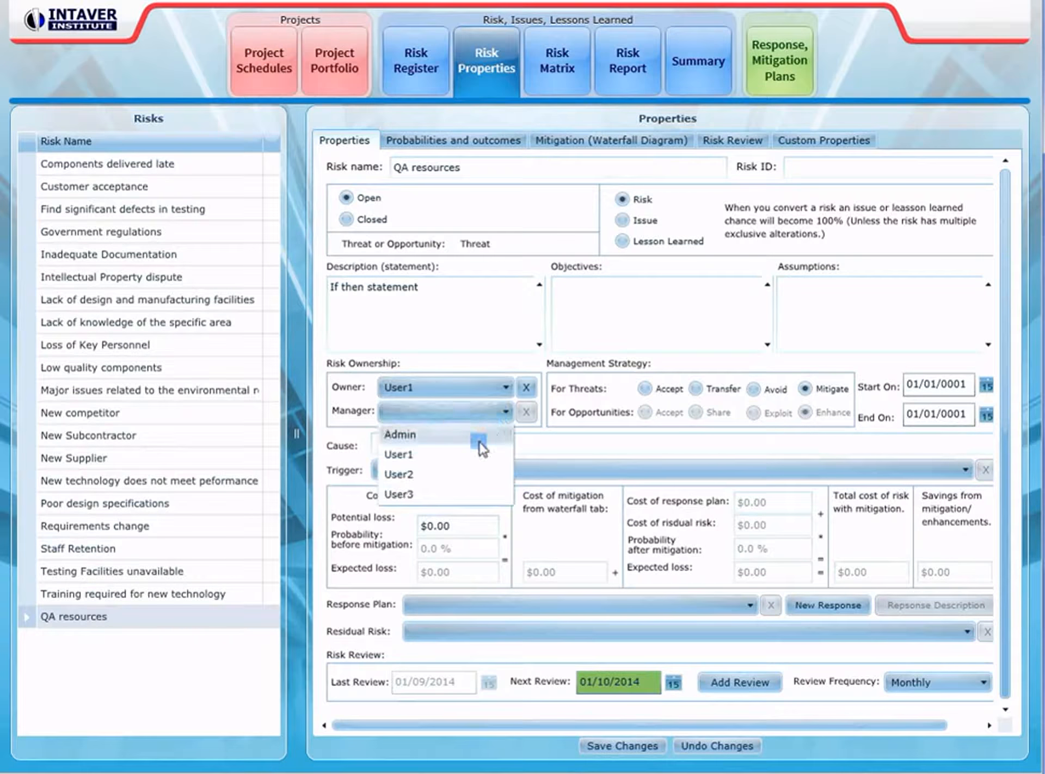
pyautogui.click(469, 479)
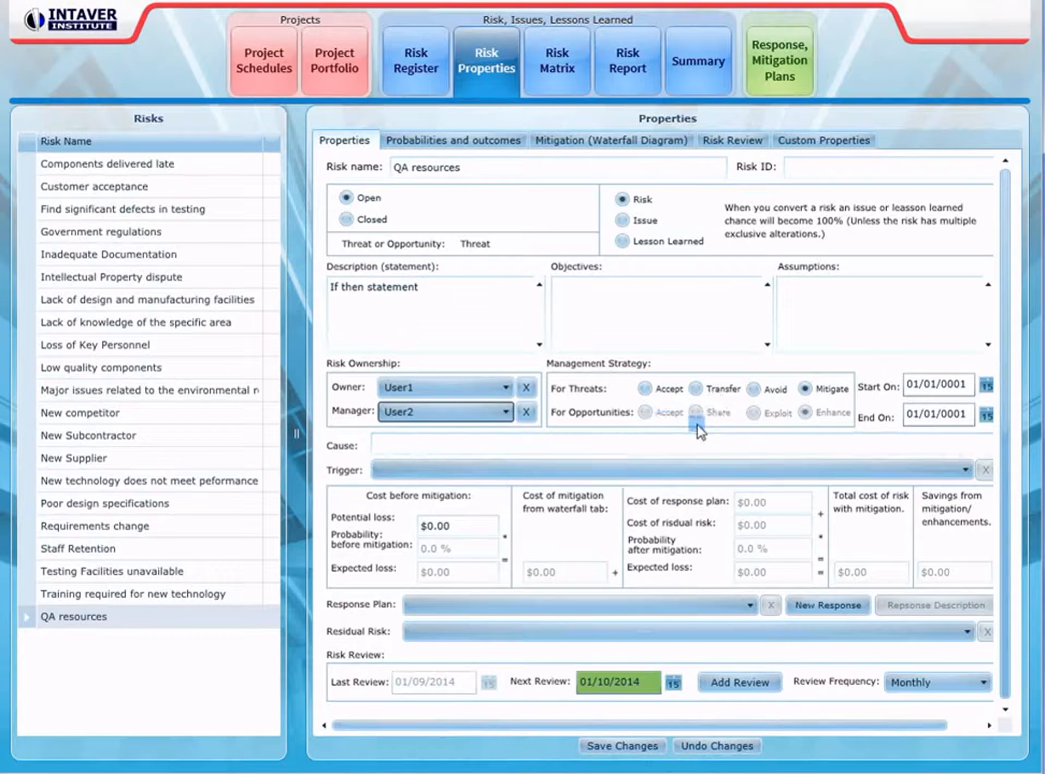
pyautogui.click(445, 525)
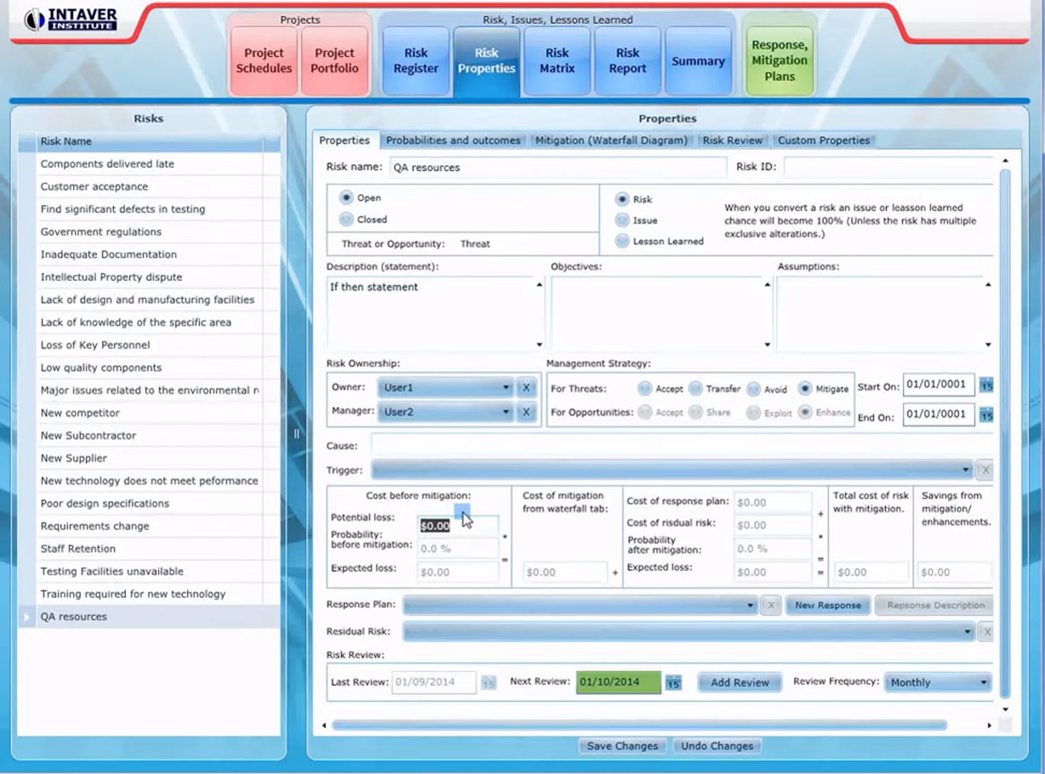
pyautogui.write('150000')
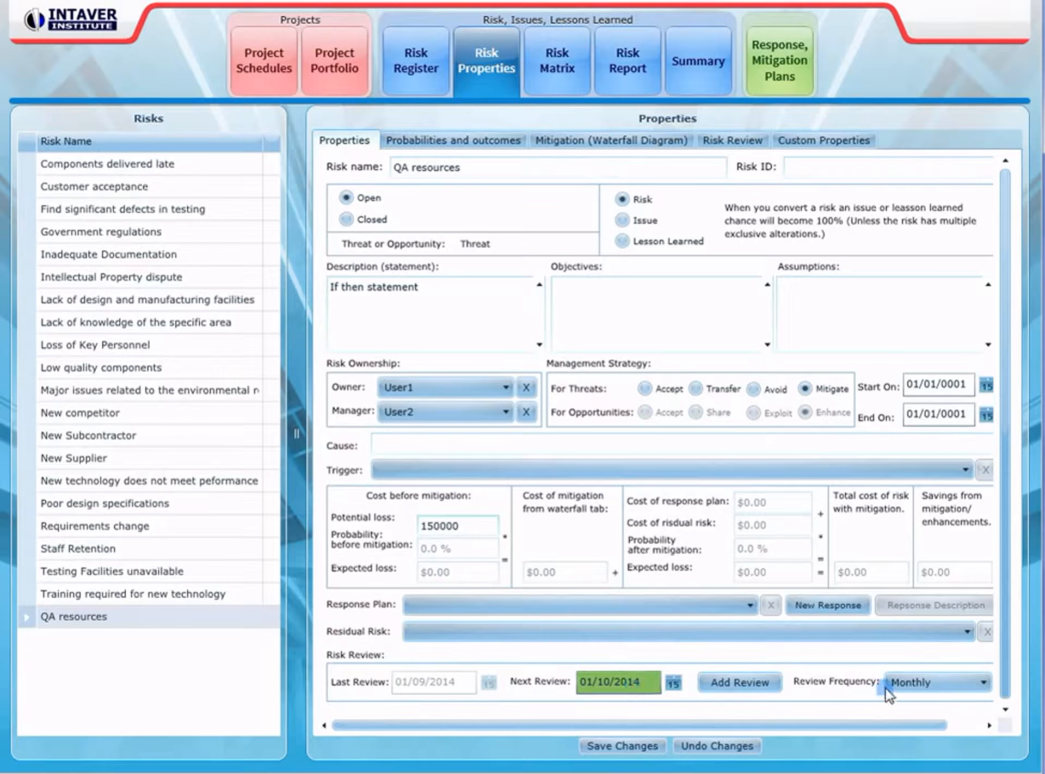
# - Create a probability and outcome entry for the QA resources risk with a probability of 50%
pyautogui.click(478, 140)
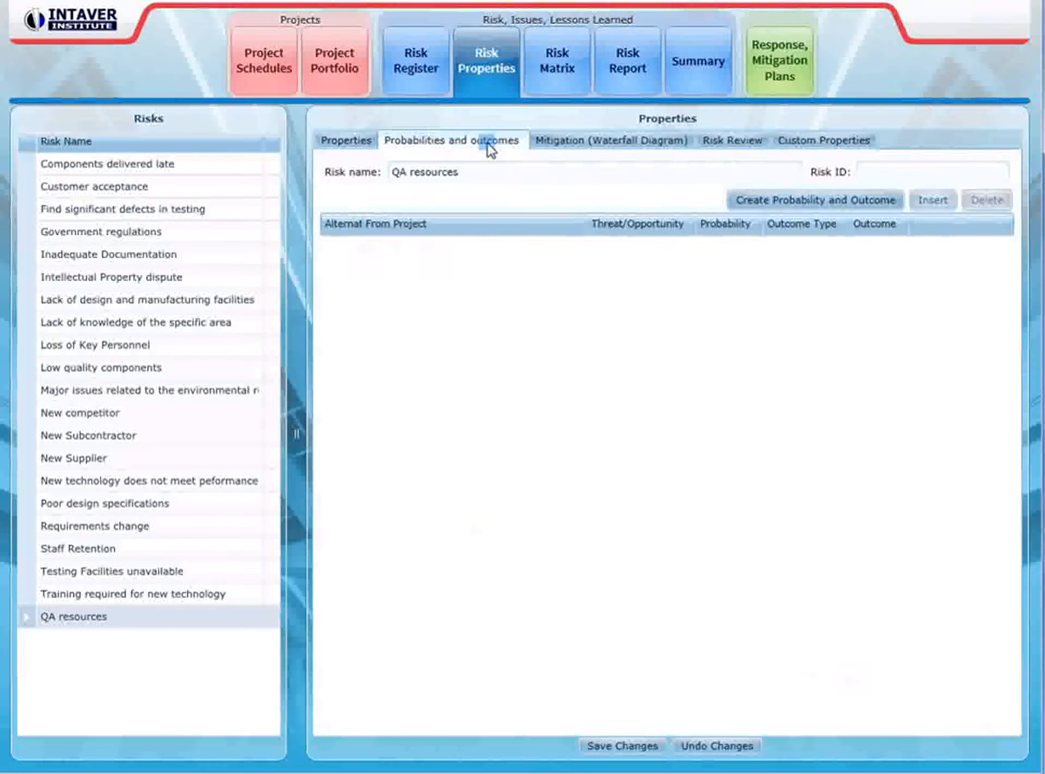
pyautogui.click(828, 202)
pyautogui.write('50')
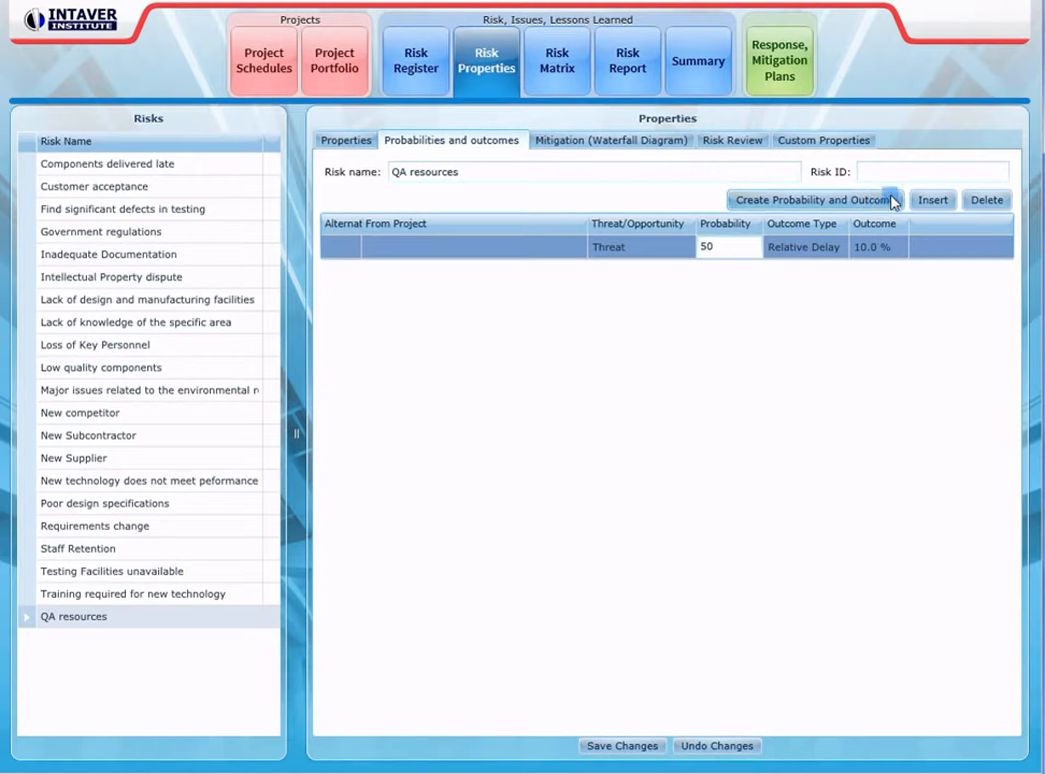
# - Add a second probability and outcome entry, and set the first entry's Relative Delay outcome to 20%
pyautogui.click(837, 204)
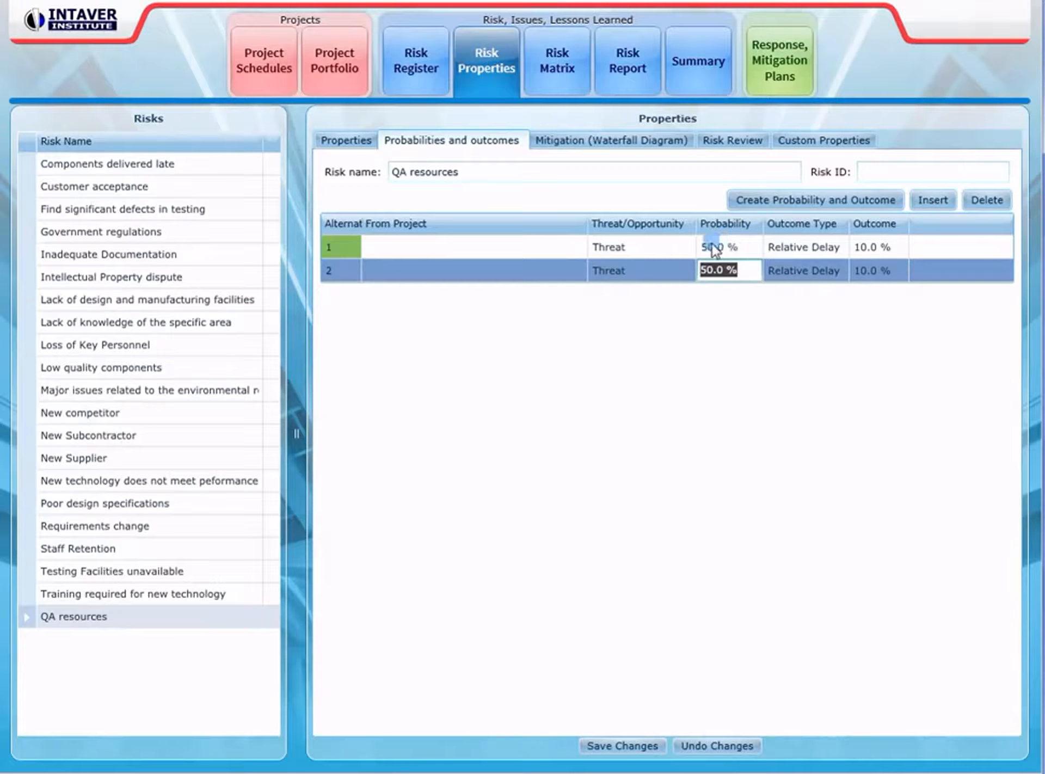
pyautogui.click(866, 249)
pyautogui.click(865, 250)
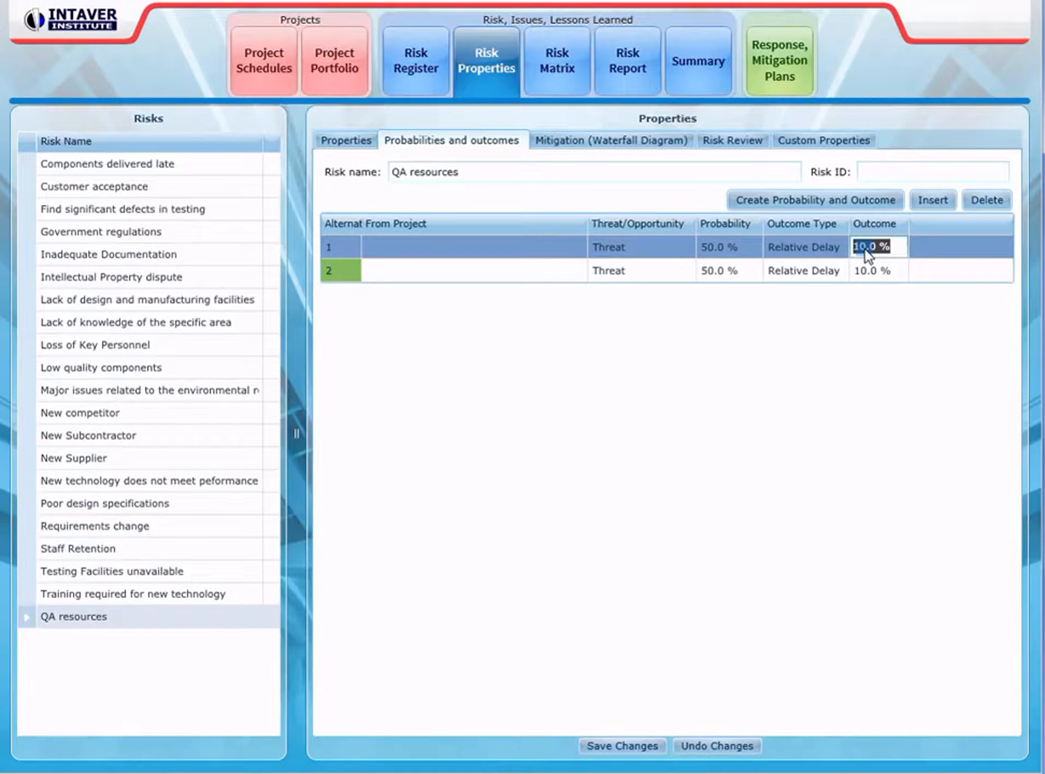
pyautogui.write('20')
# - Change the second entry's outcome type to Relative Cost Increase
pyautogui.click(788, 279)
pyautogui.click(804, 277)
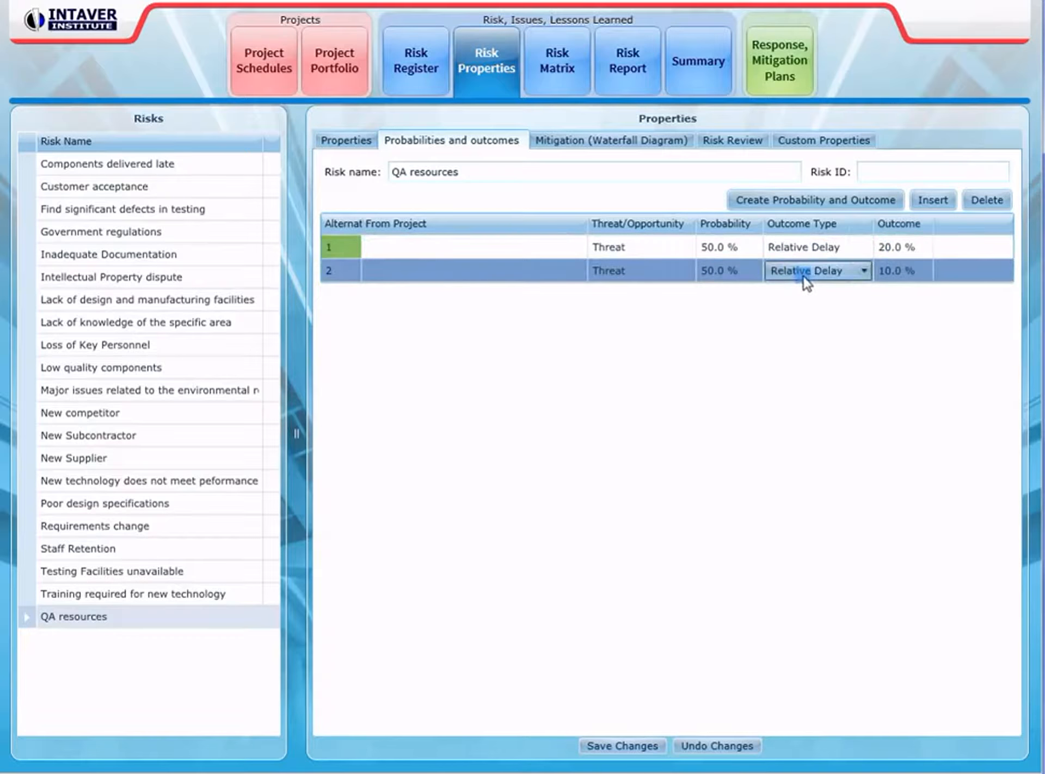
pyautogui.click(850, 276)
pyautogui.click(838, 309)
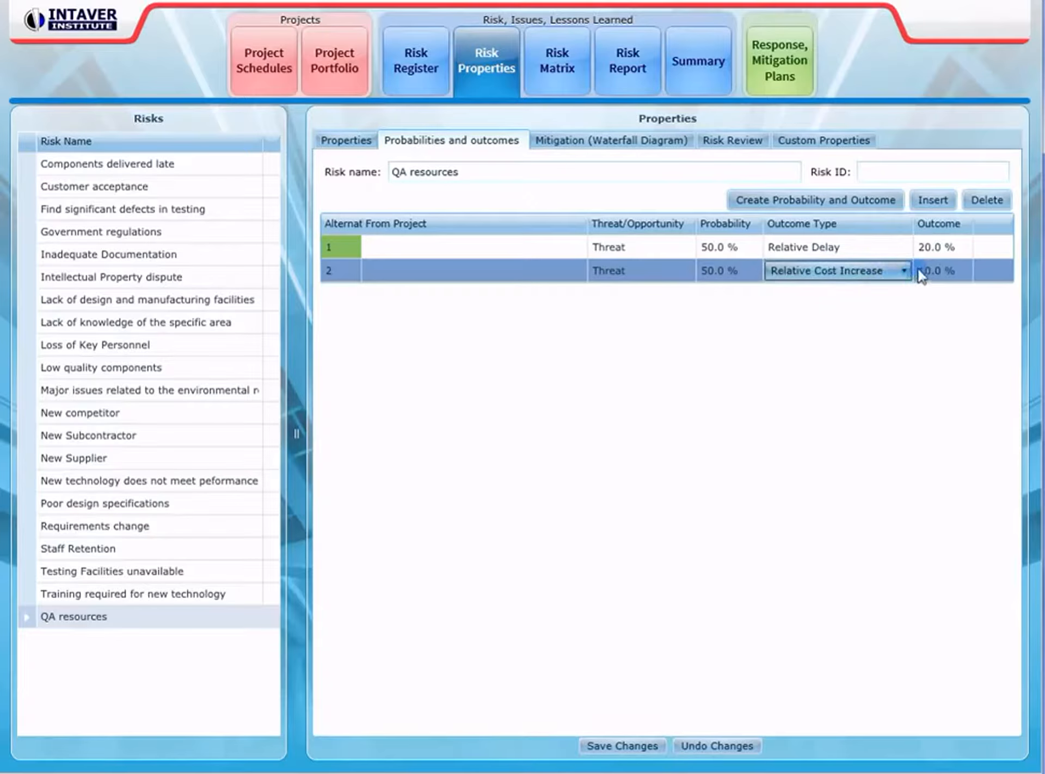
pyautogui.click(939, 267)
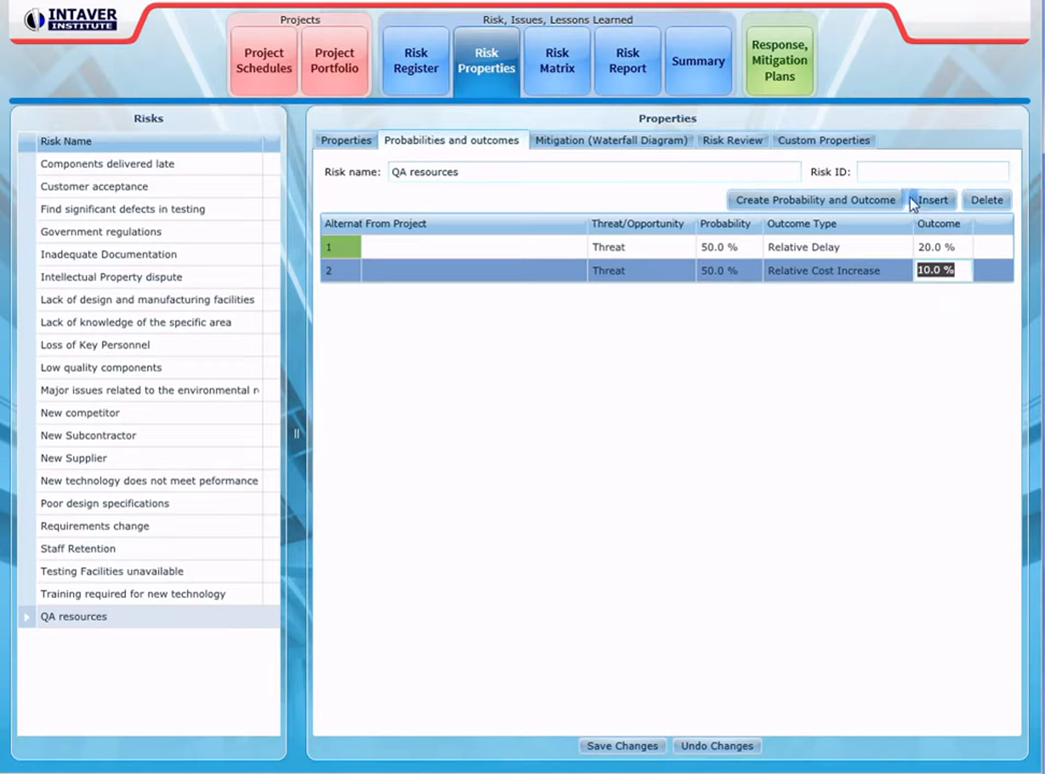
# - Add a third probability and outcome entry of type Quality Risk with an outcome of 50%
pyautogui.click(846, 205)
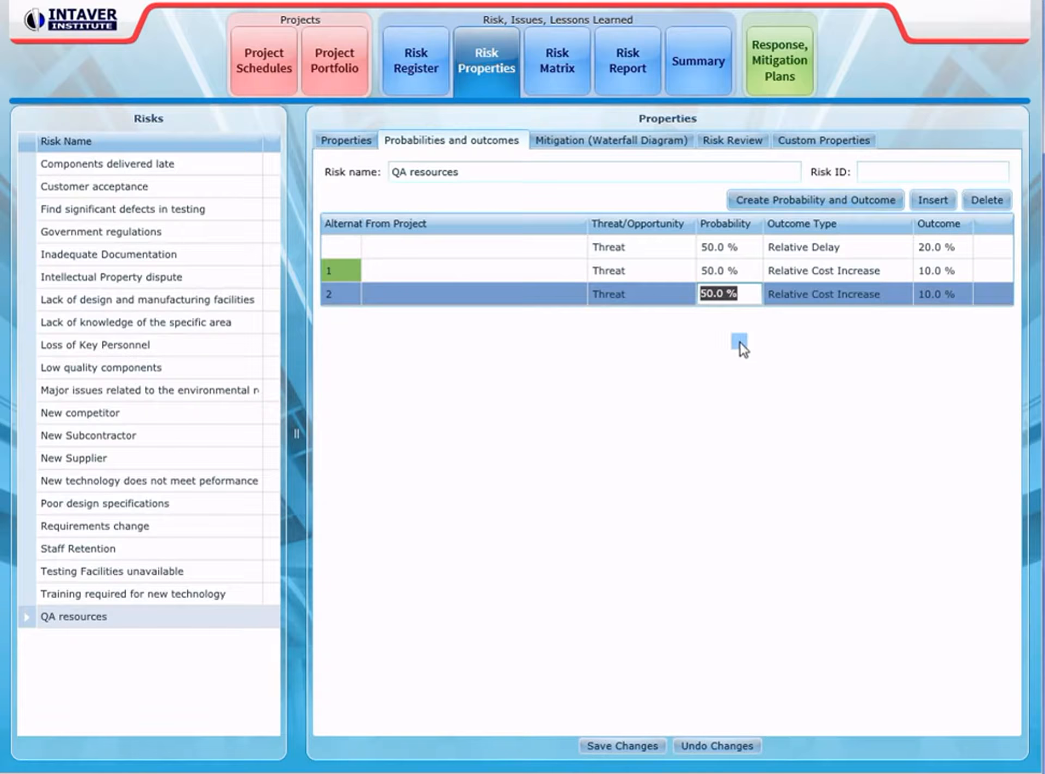
pyautogui.click(878, 301)
pyautogui.click(904, 299)
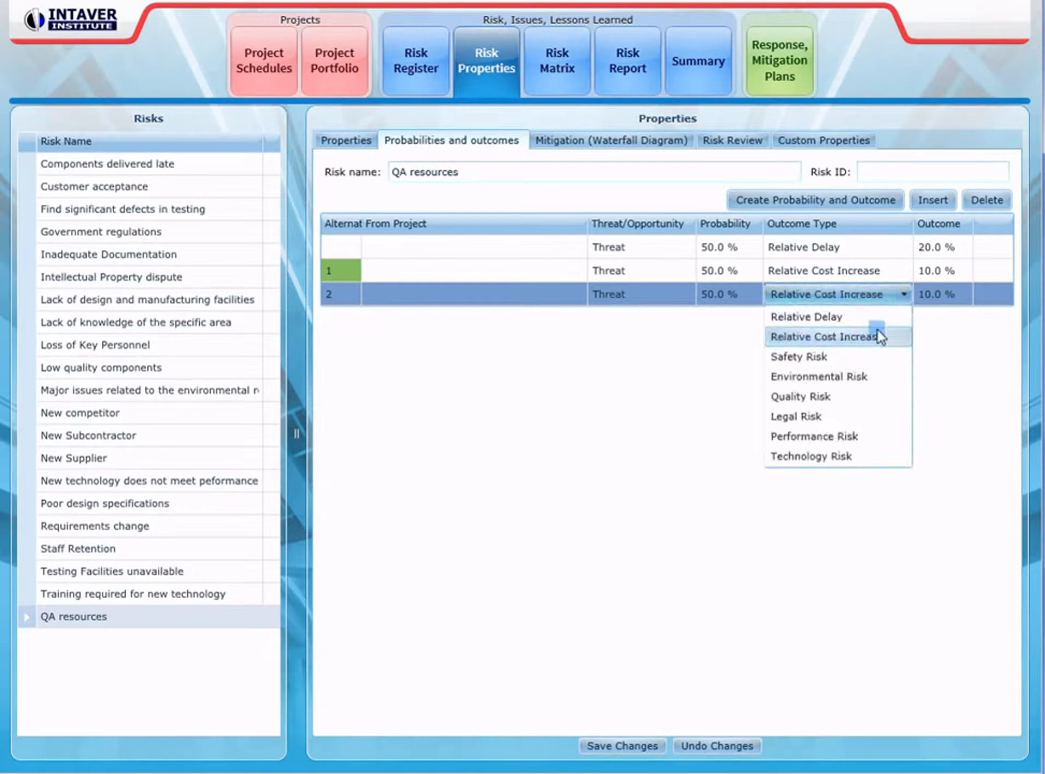
pyautogui.click(848, 403)
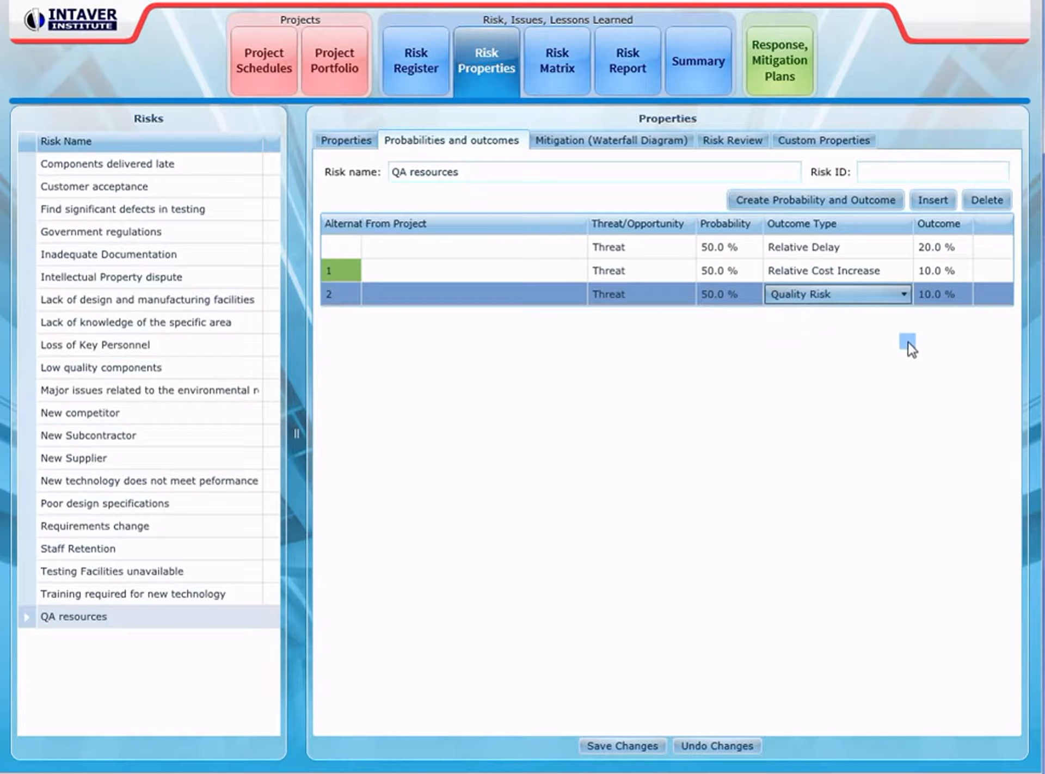
pyautogui.click(933, 294)
pyautogui.write('50')
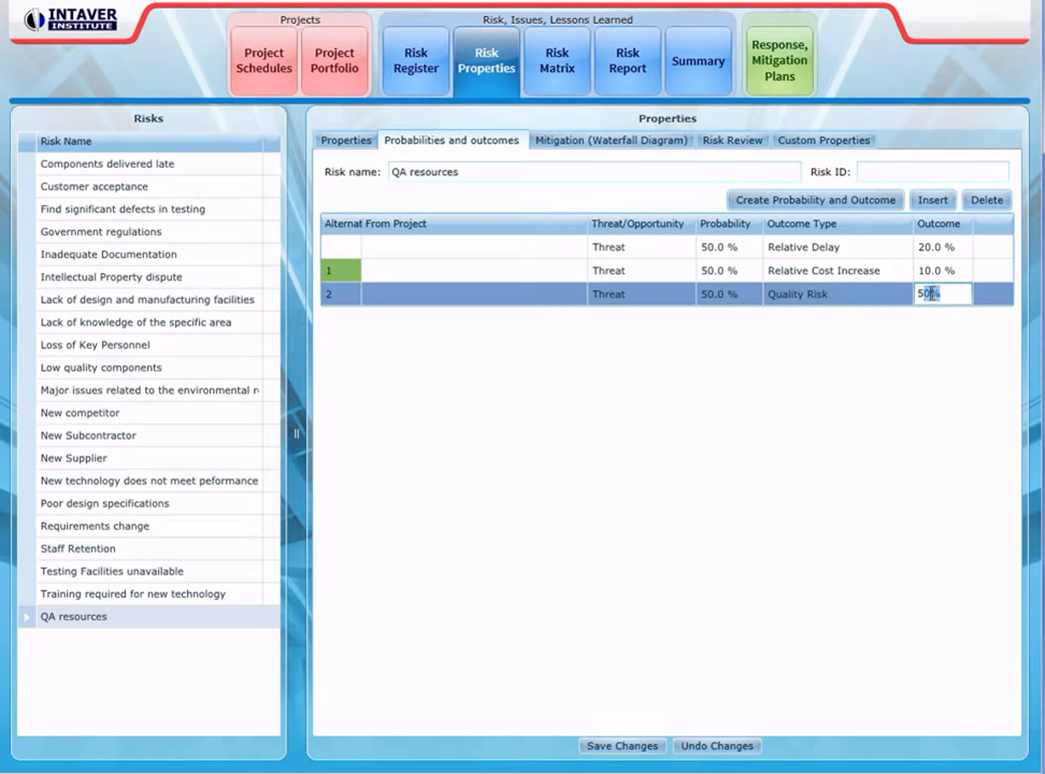
# - Add a fourth probability and outcome entry with the outcome type Performance Risk, and save the changes to the QA resources risk
pyautogui.click(894, 381)
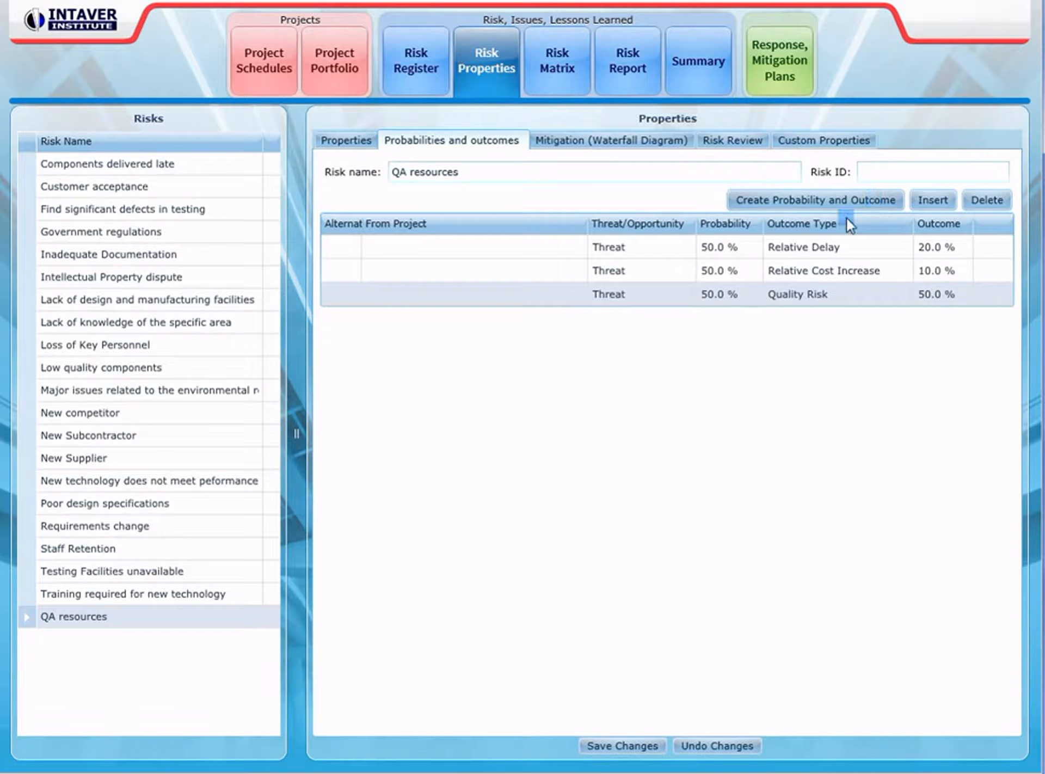
pyautogui.click(814, 198)
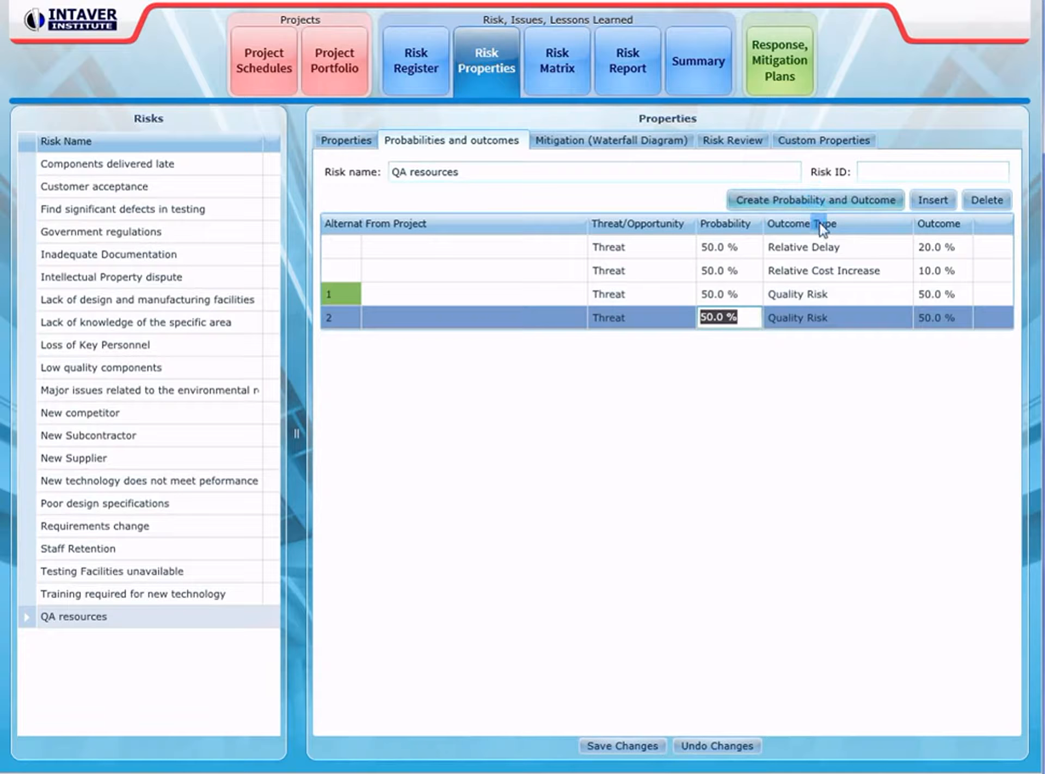
pyautogui.click(918, 315)
pyautogui.click(899, 320)
pyautogui.click(902, 319)
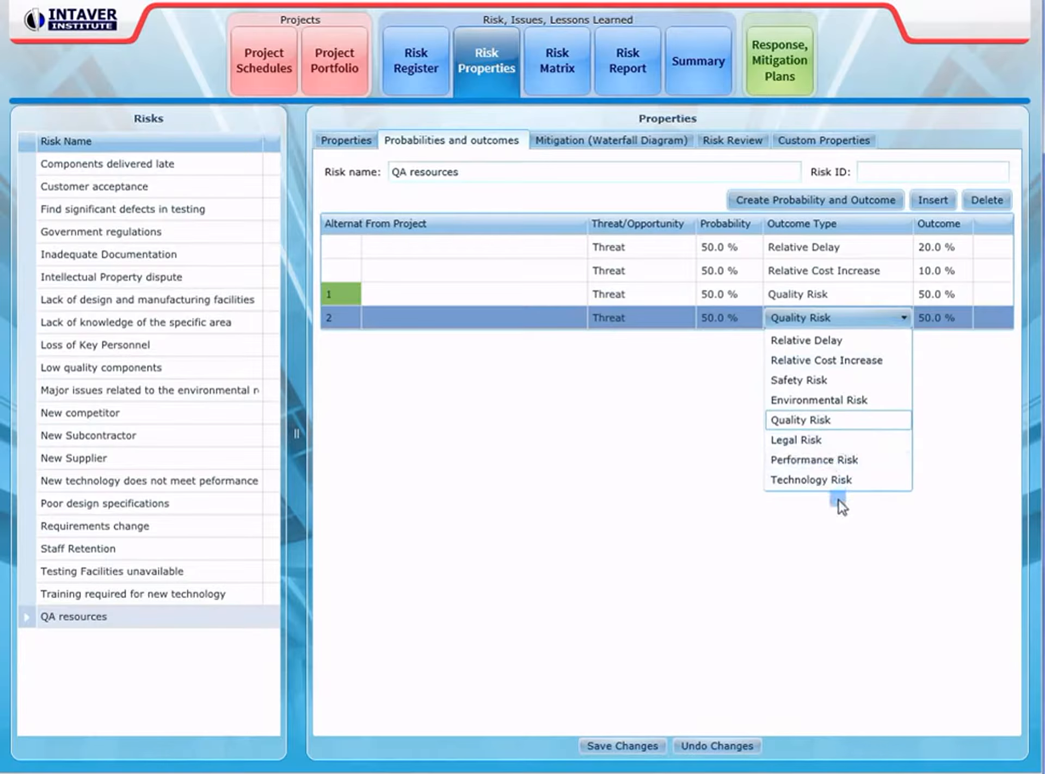
pyautogui.click(830, 458)
pyautogui.click(829, 471)
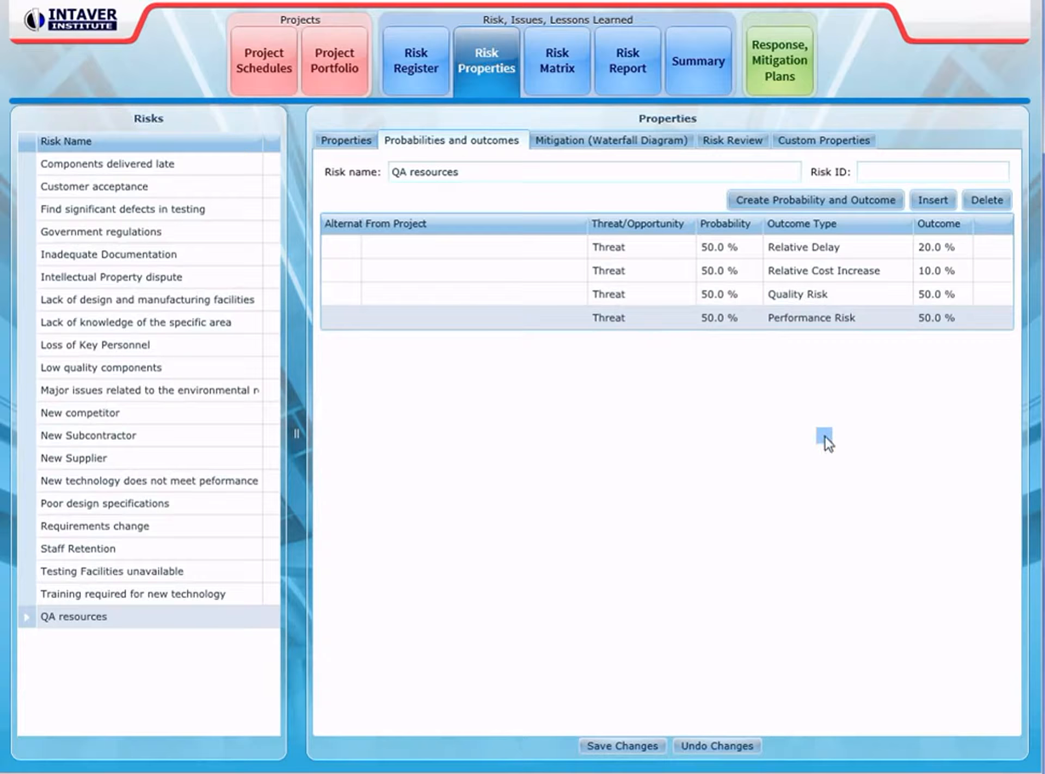
pyautogui.click(618, 745)
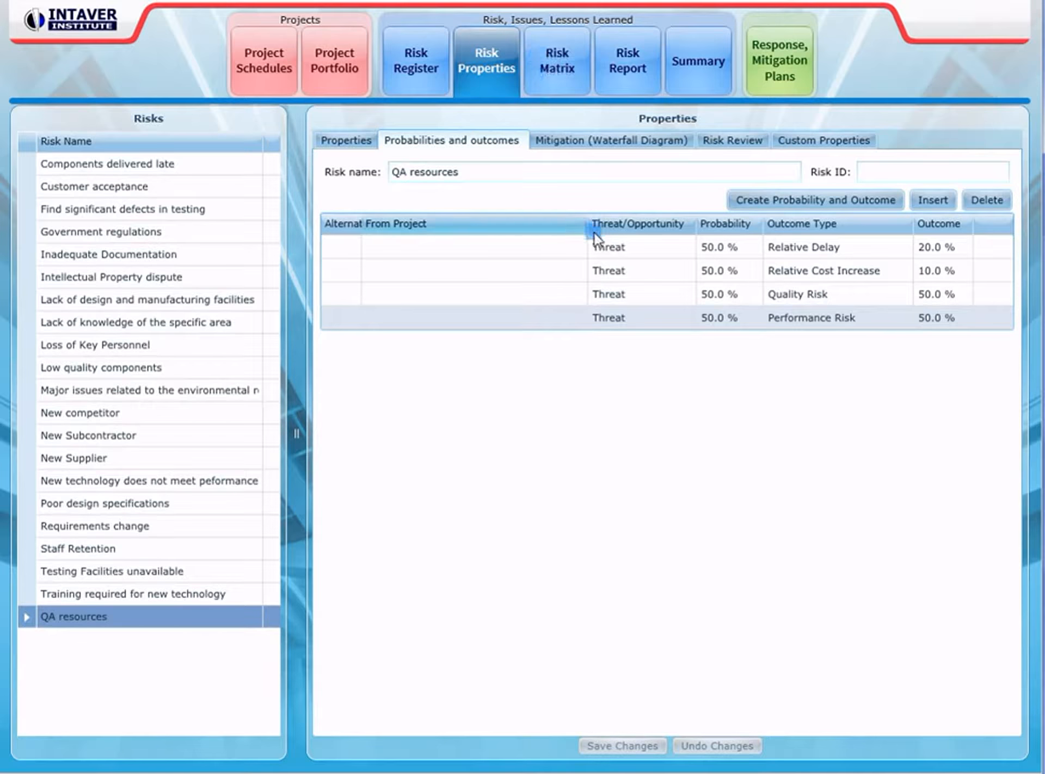
# - Add the existing QA resources plan to the risk's mitigation waterfall diagram
pyautogui.click(616, 142)
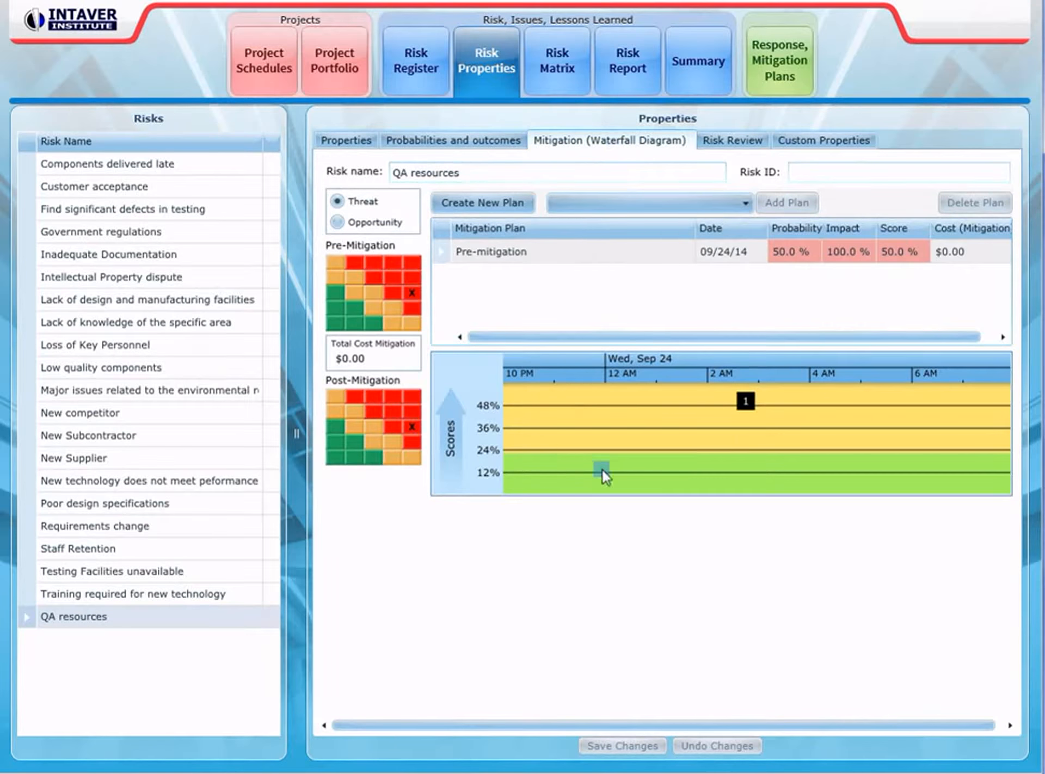
pyautogui.moveTo(784, 266); pyautogui.dragTo(617, 449)
pyautogui.moveTo(662, 352); pyautogui.dragTo(747, 208)
pyautogui.click(746, 205)
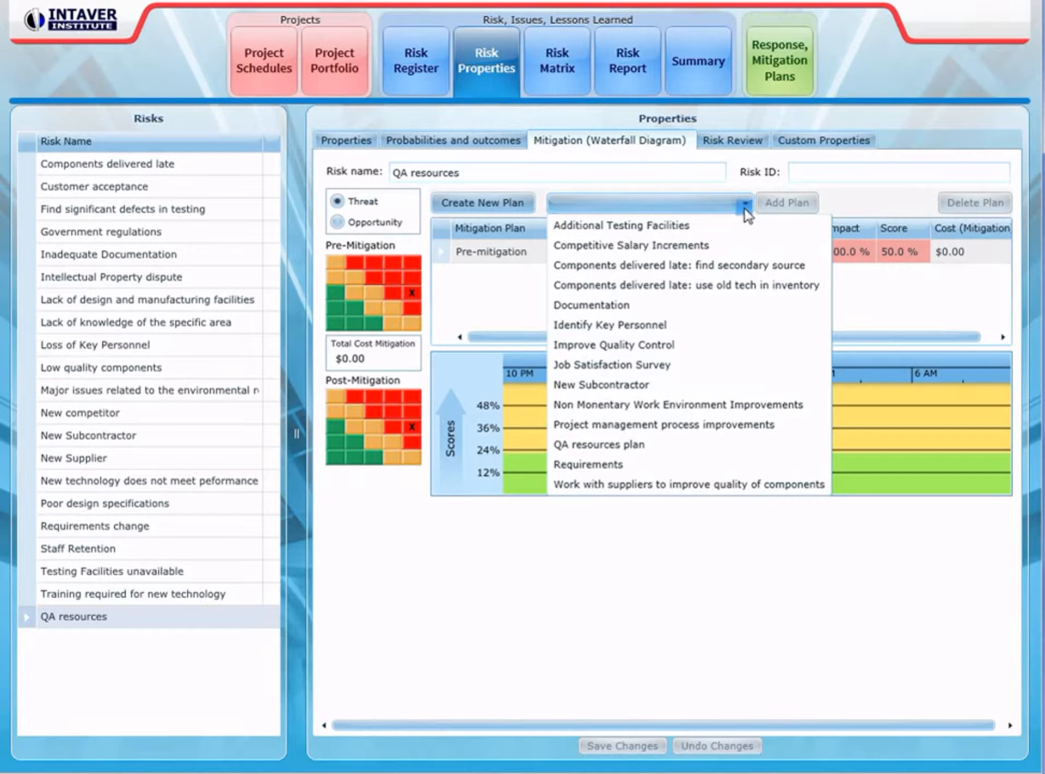
pyautogui.click(611, 450)
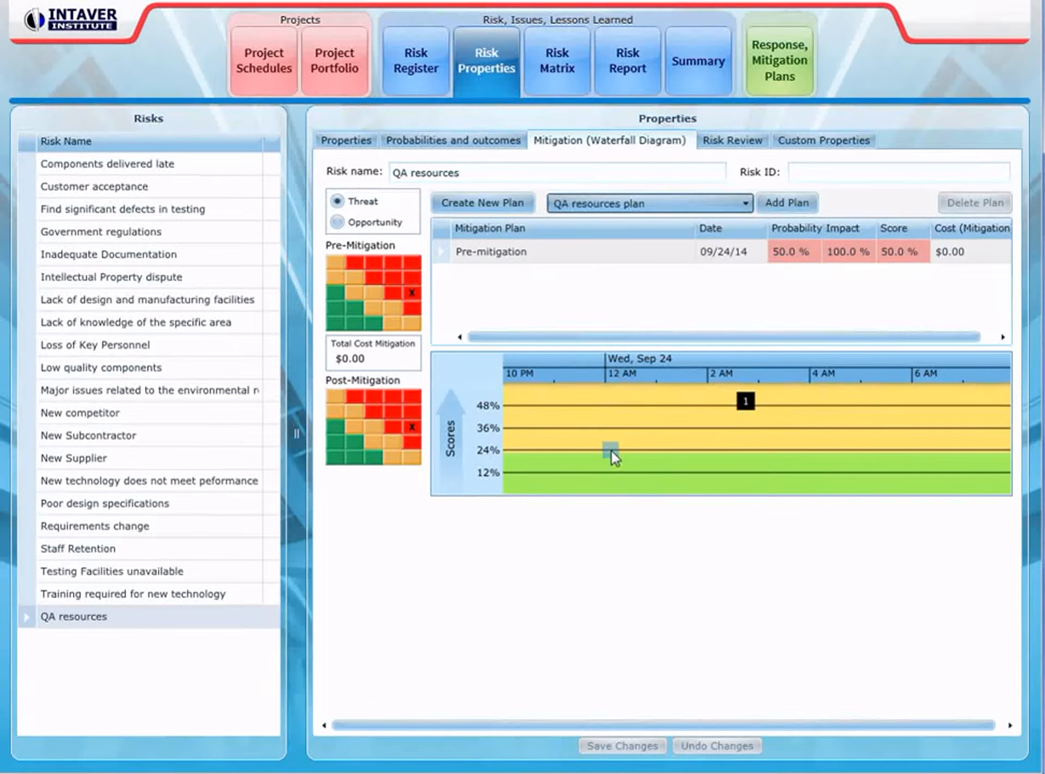
pyautogui.click(785, 203)
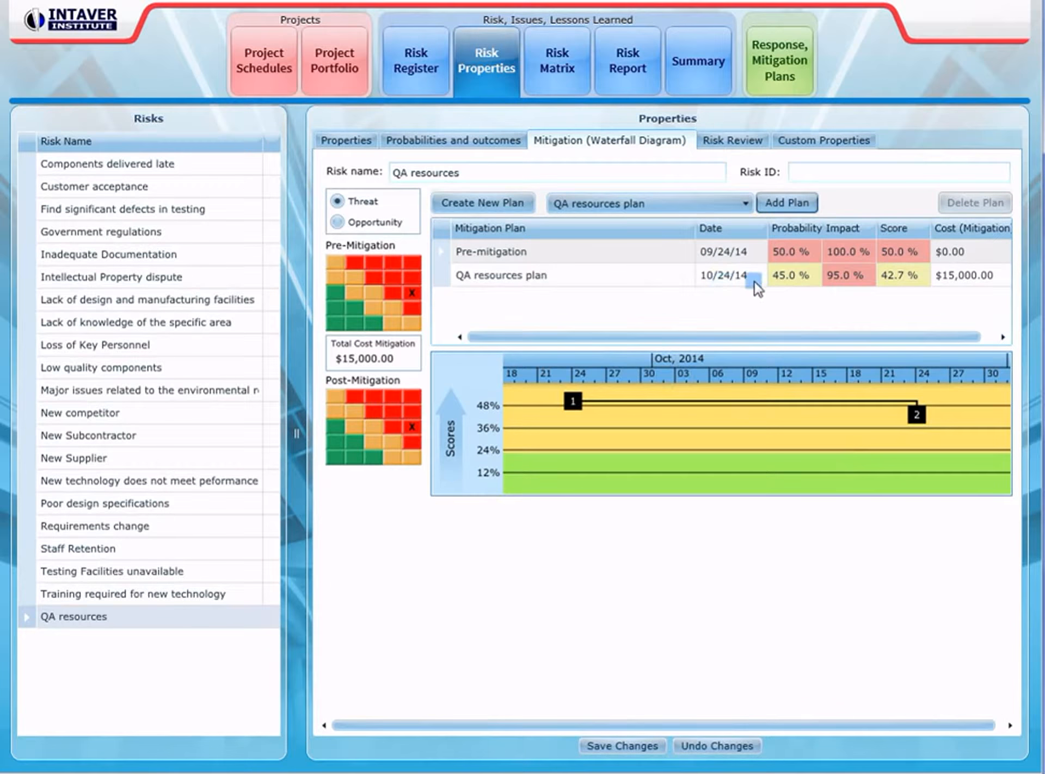
# - Set the QA resources plan's mitigation date to 01/01/2015
pyautogui.click(739, 281)
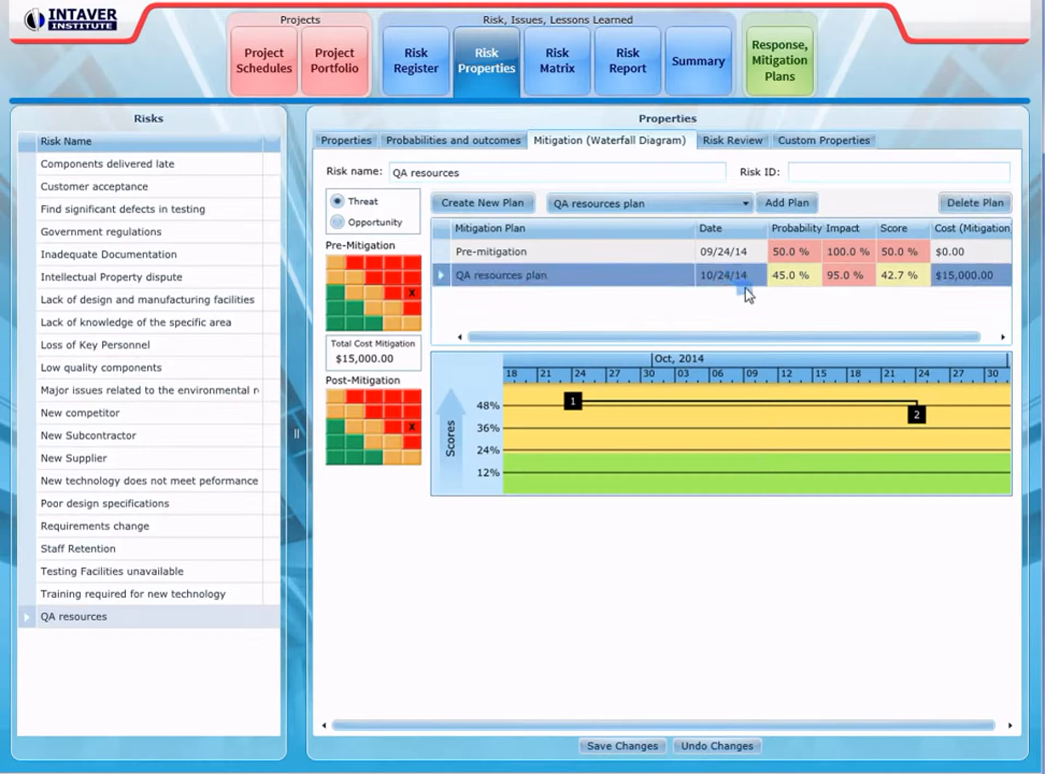
pyautogui.click(739, 281)
pyautogui.click(783, 277)
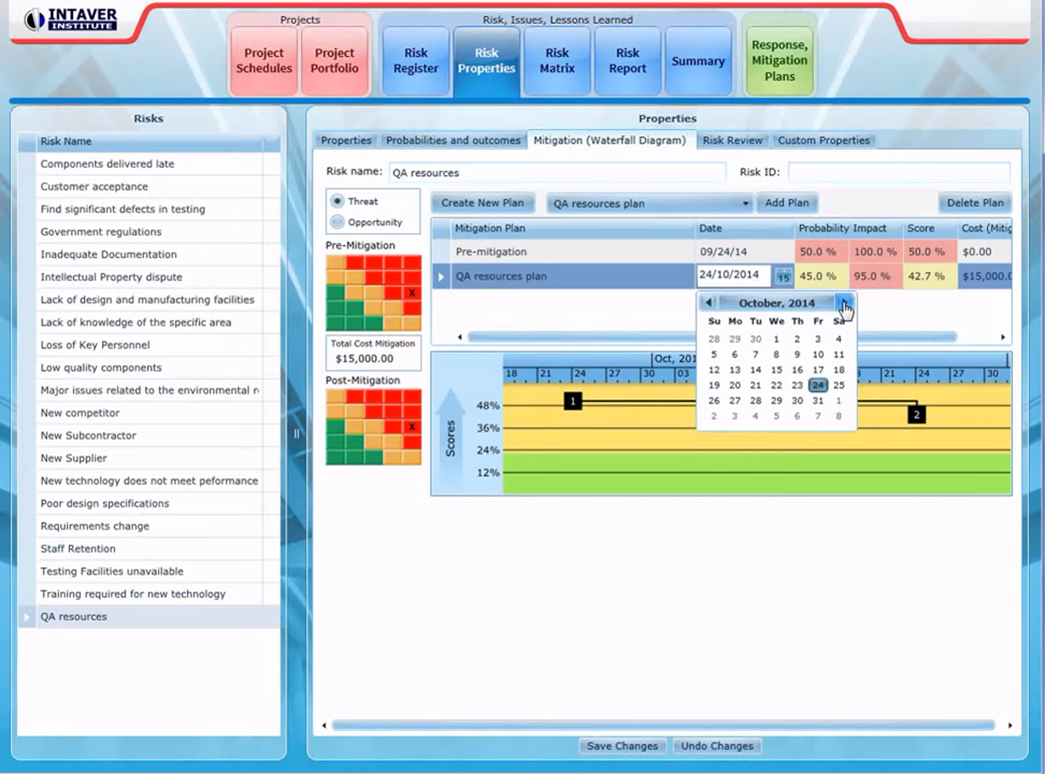
pyautogui.click(844, 303)
pyautogui.click(844, 303)
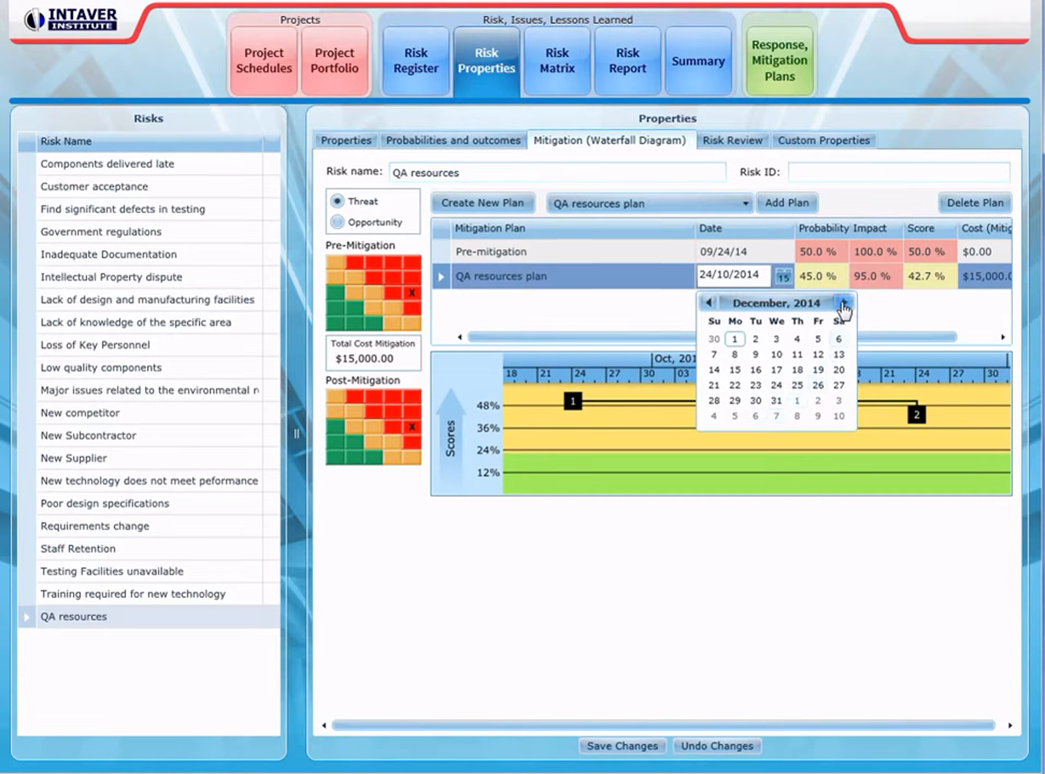
pyautogui.click(844, 303)
pyautogui.click(796, 339)
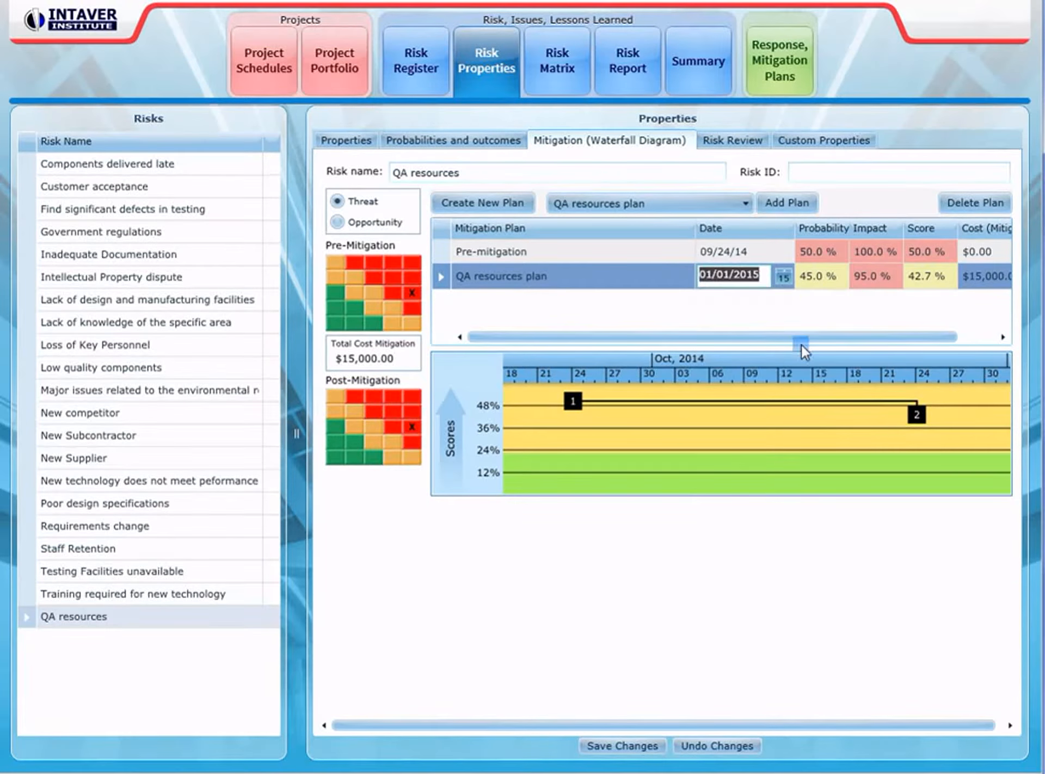
pyautogui.click(664, 276)
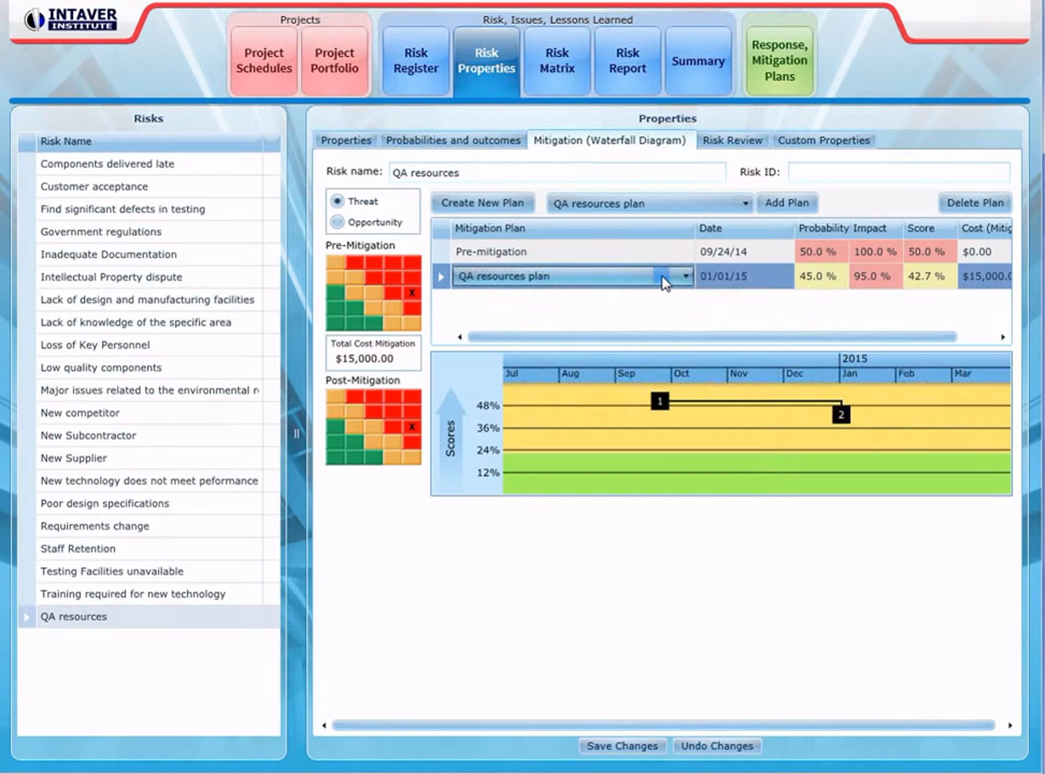
# - Set the QA resources plan's probability to 5% and impact to 100%, and save the changes
pyautogui.click(823, 278)
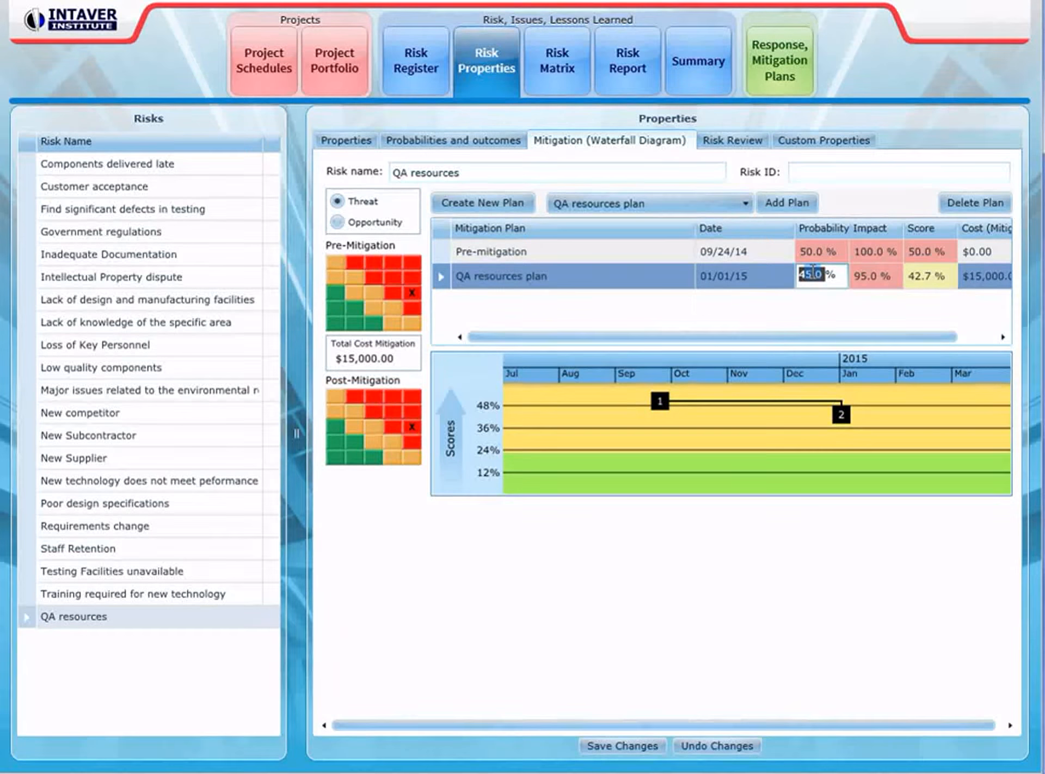
pyautogui.write('5')
pyautogui.click(876, 276)
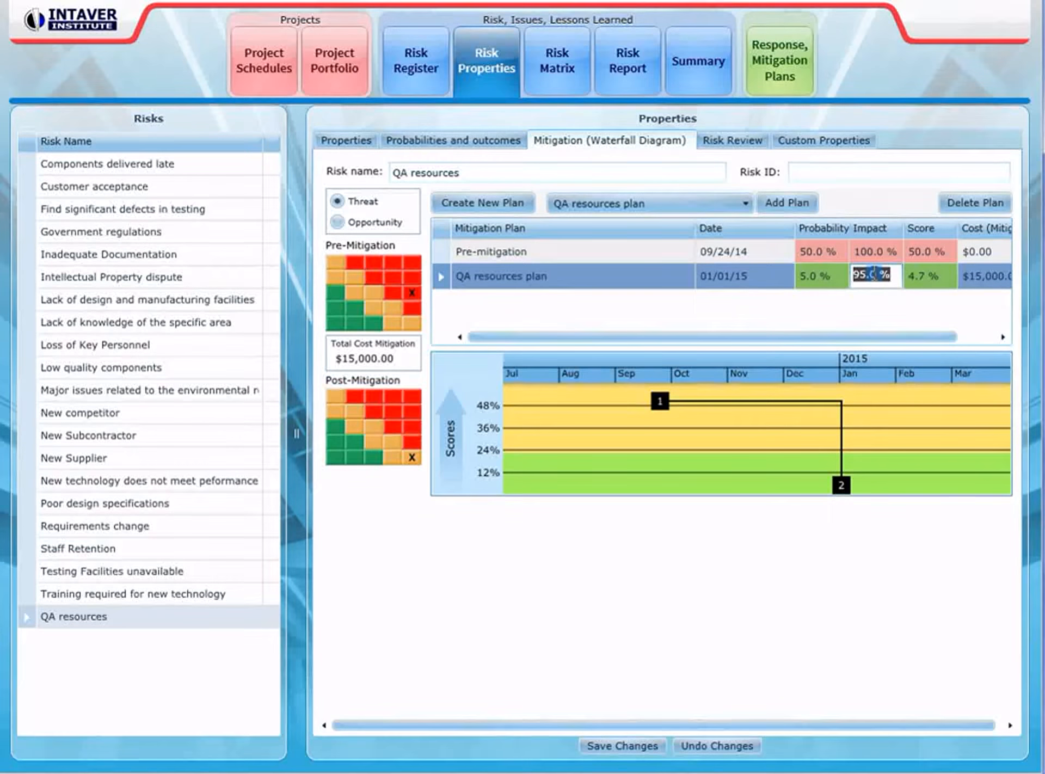
pyautogui.write('100')
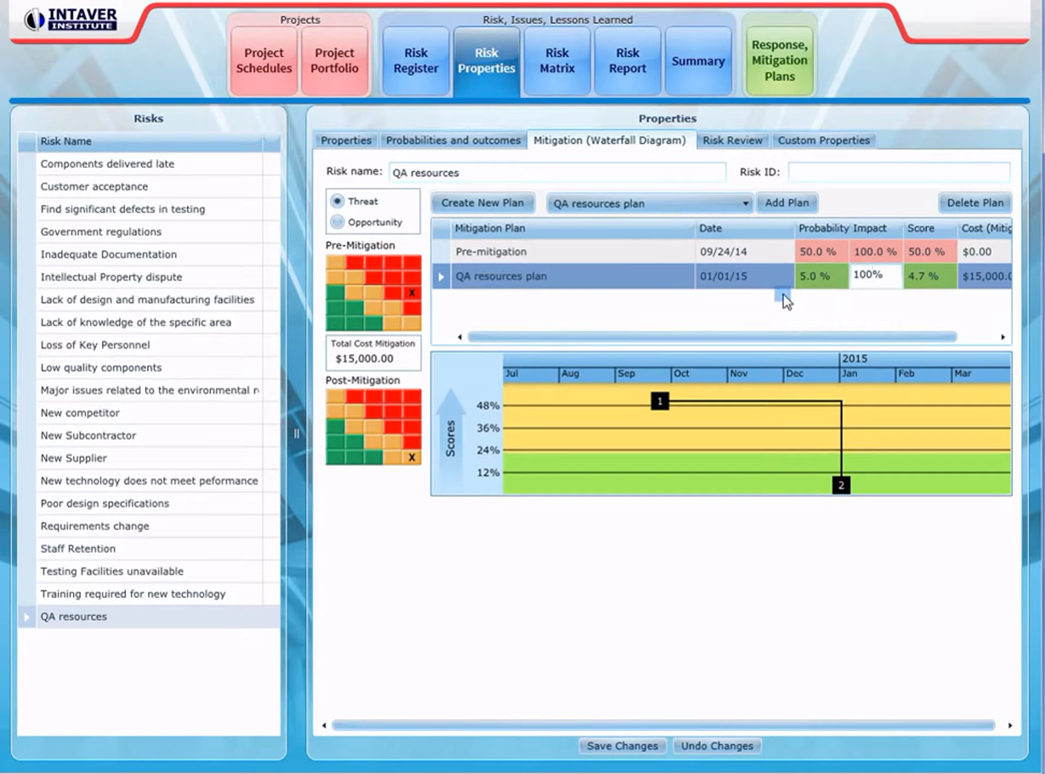
pyautogui.click(780, 283)
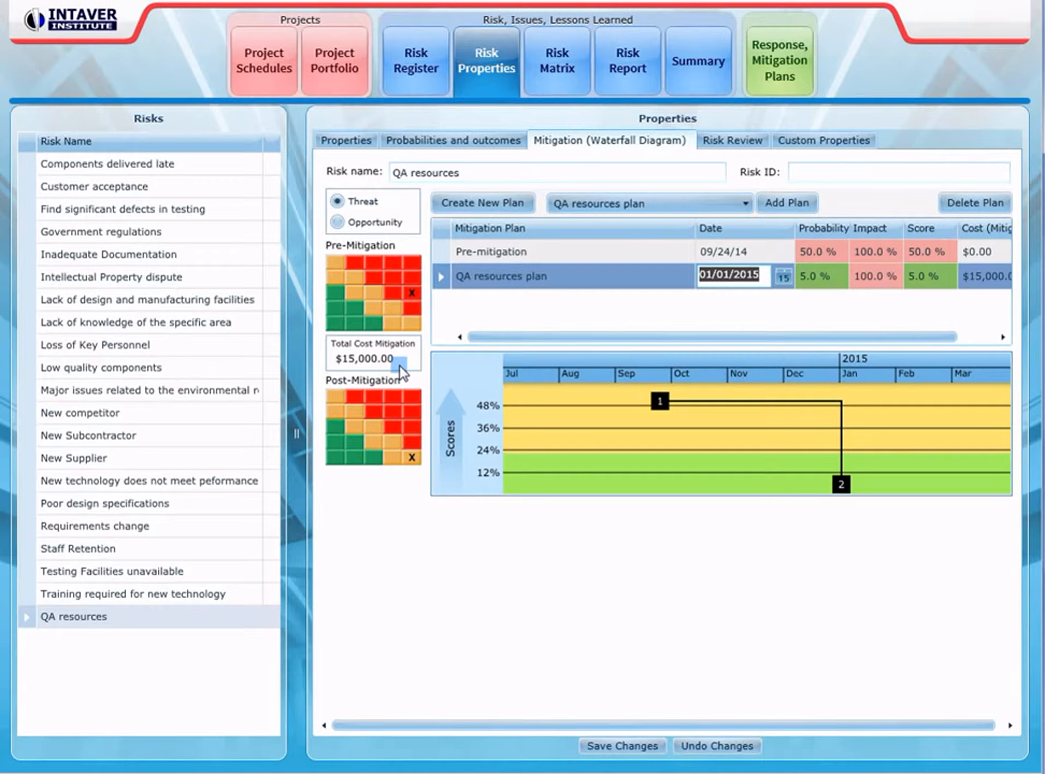
pyautogui.click(638, 750)
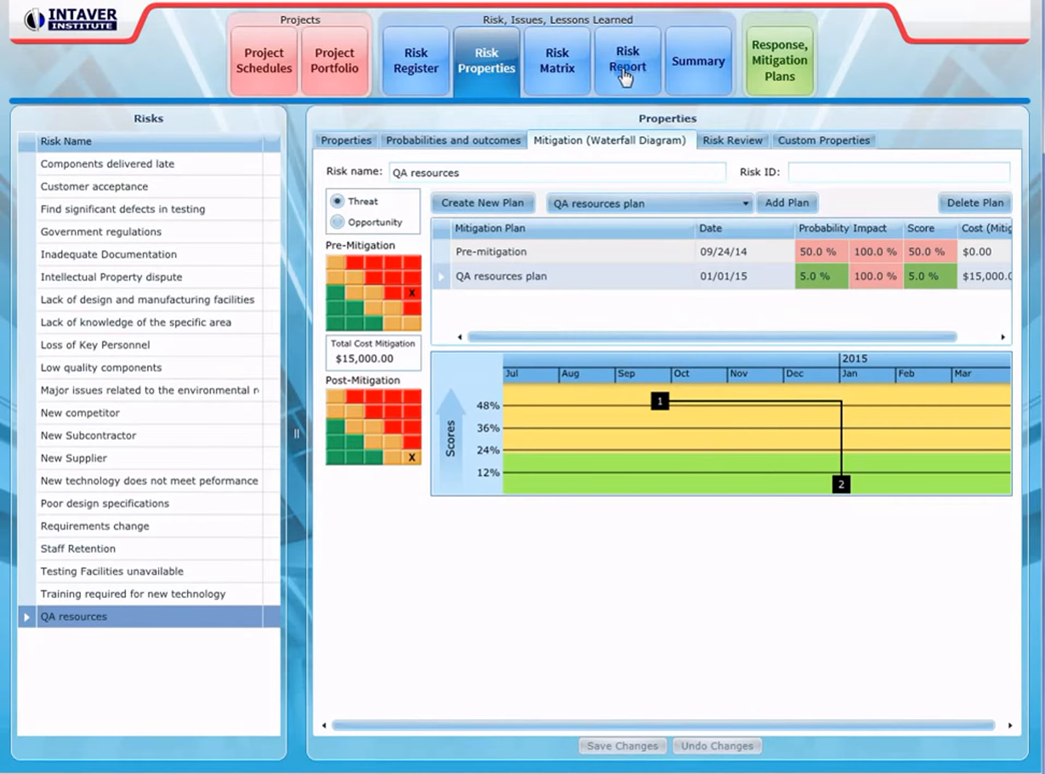
# - Display the risk report for QA resources and look through its contents
pyautogui.click(626, 75)
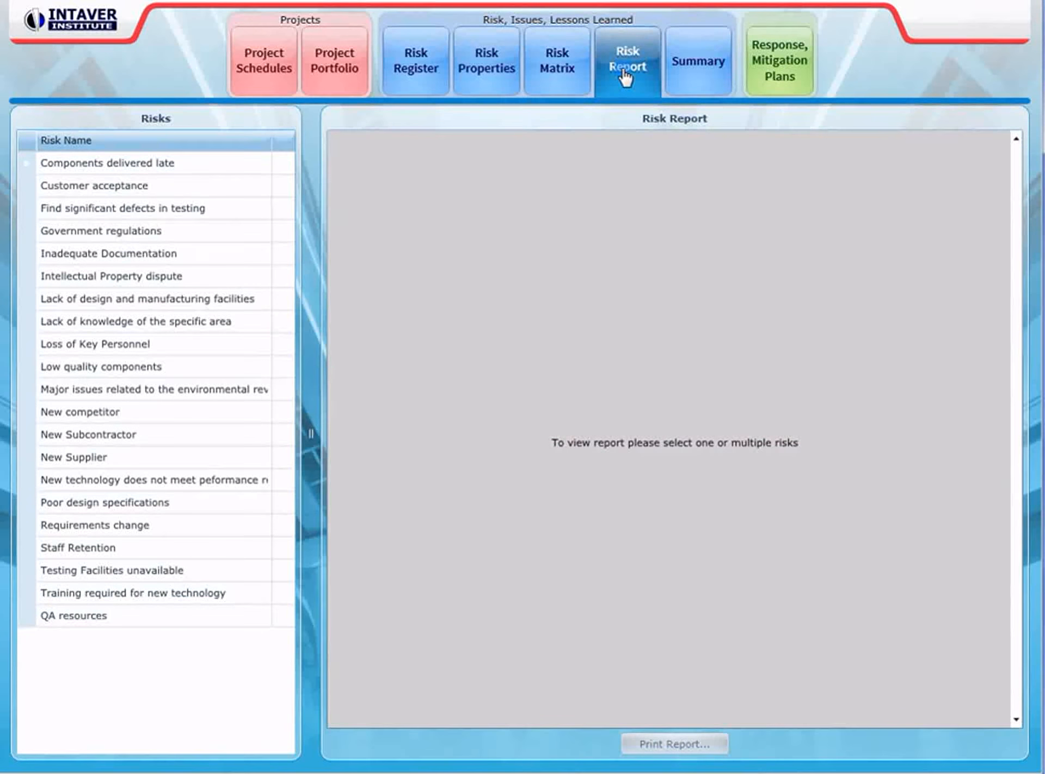
pyautogui.click(30, 617)
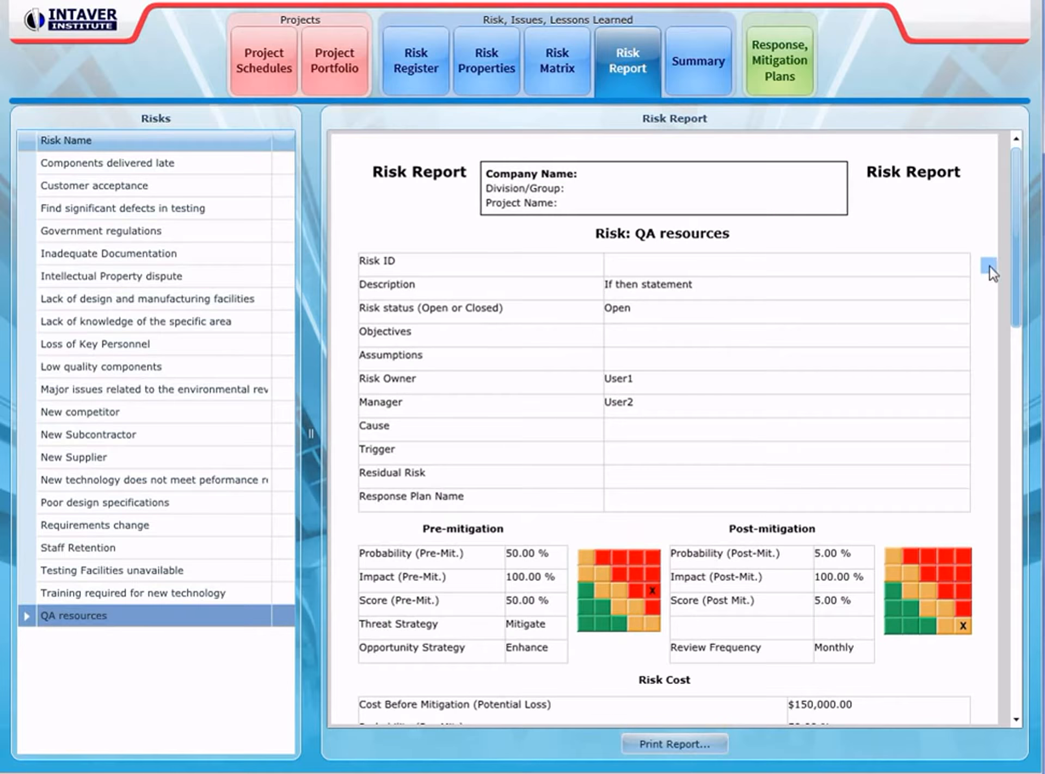
pyautogui.scroll(-1, 1016, 261)
pyautogui.moveTo(1016, 257); pyautogui.dragTo(1007, 158)
# - View the project schedules and the project portfolio, and return to the risk register
pyautogui.click(282, 71)
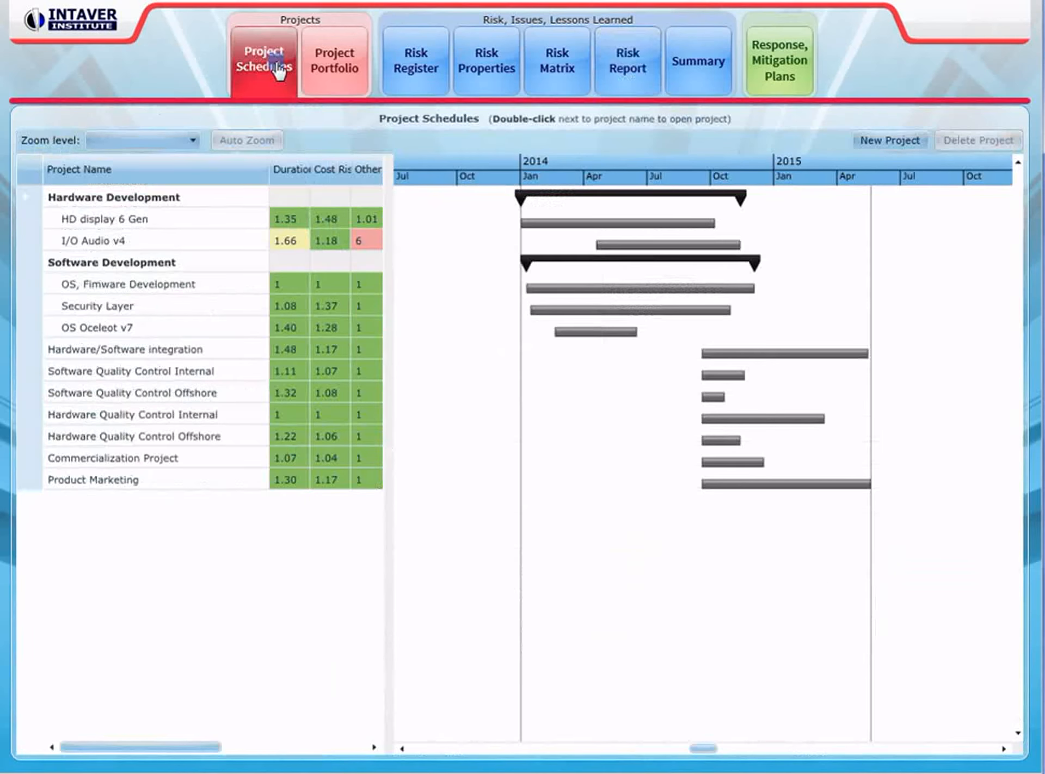
pyautogui.click(337, 75)
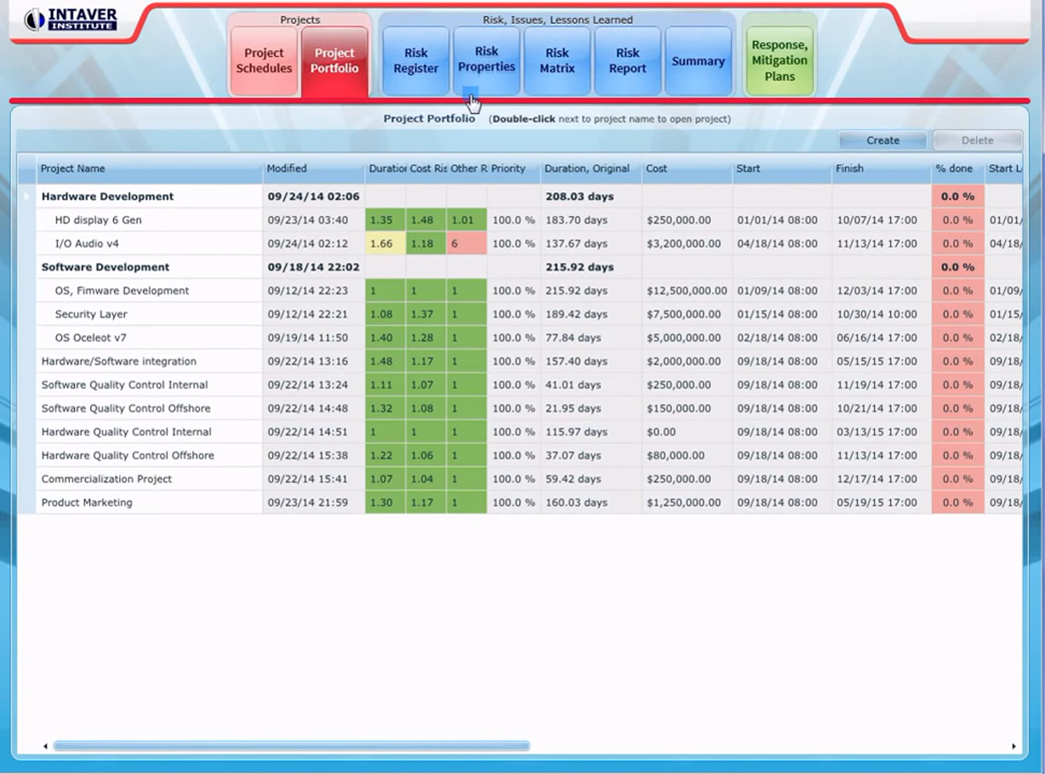
pyautogui.click(427, 78)
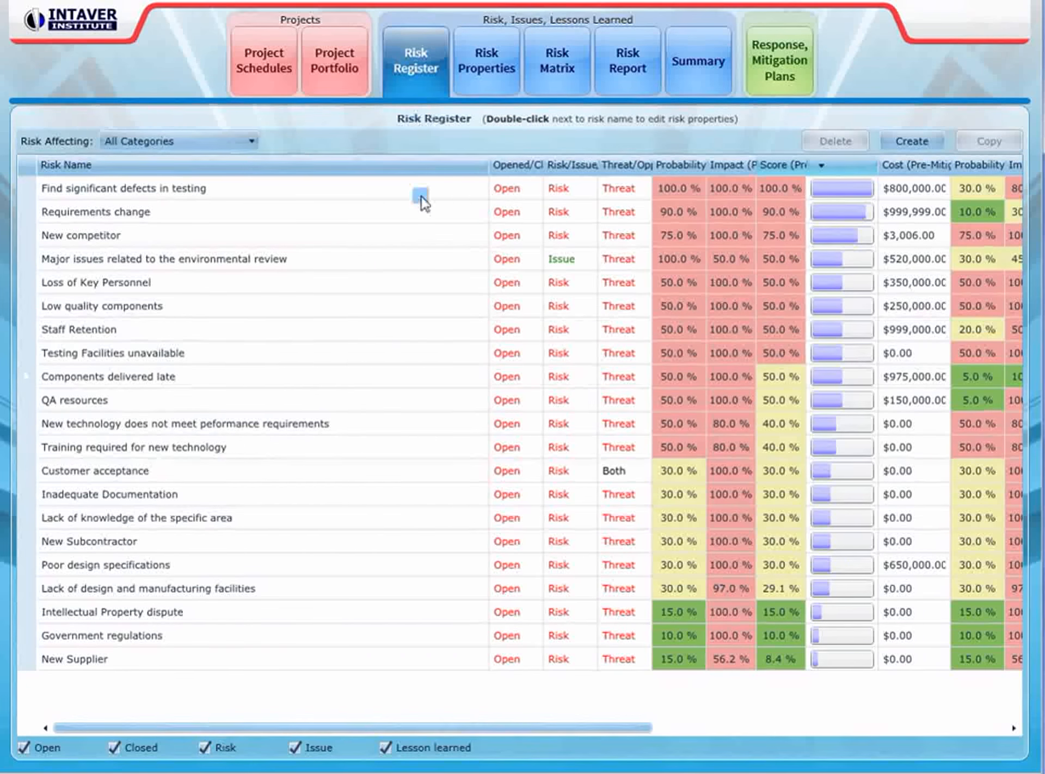